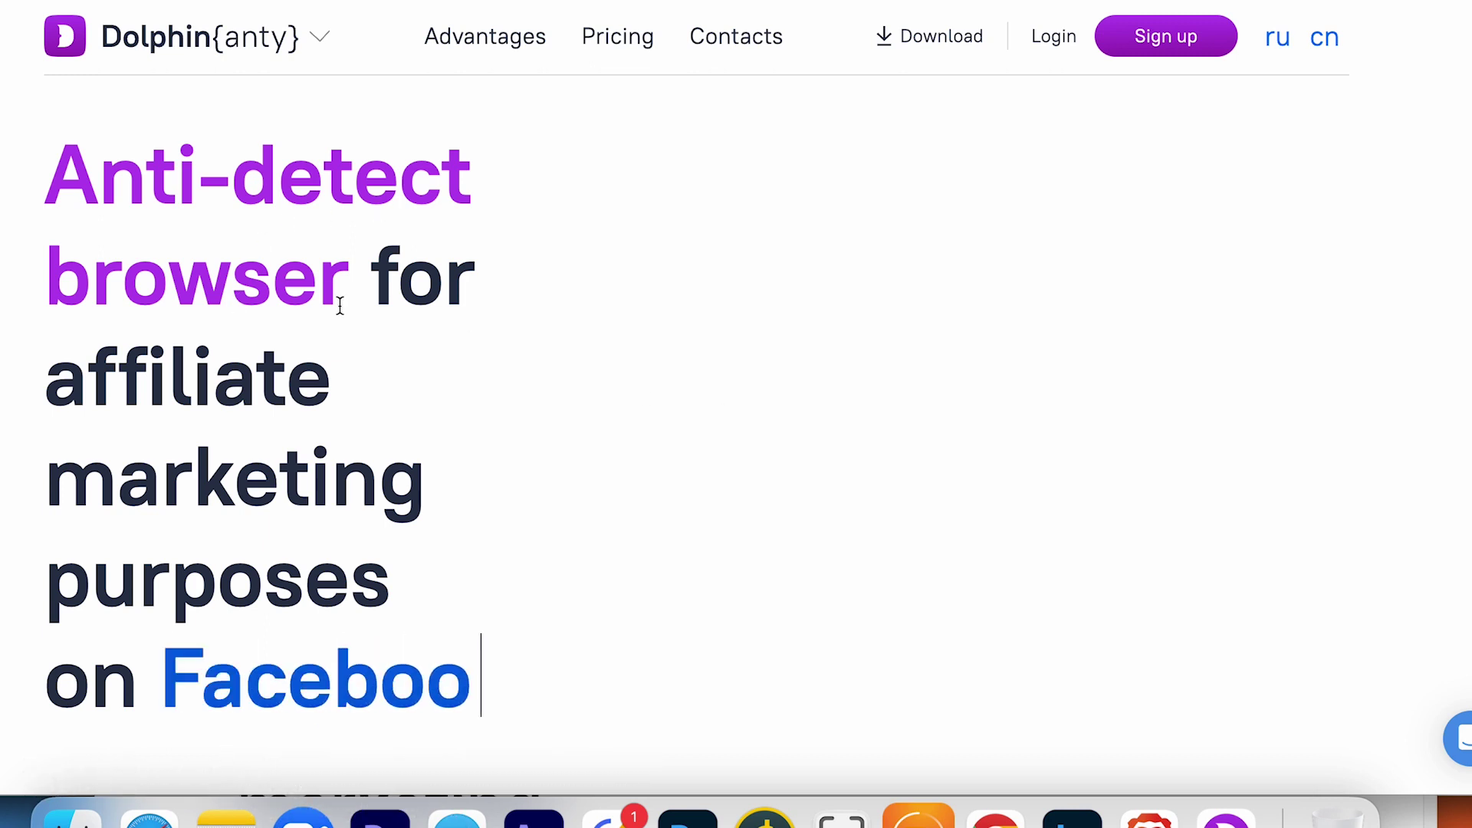
scroll(339, 306, "down", 5)
scroll(338, 305, "down", 5)
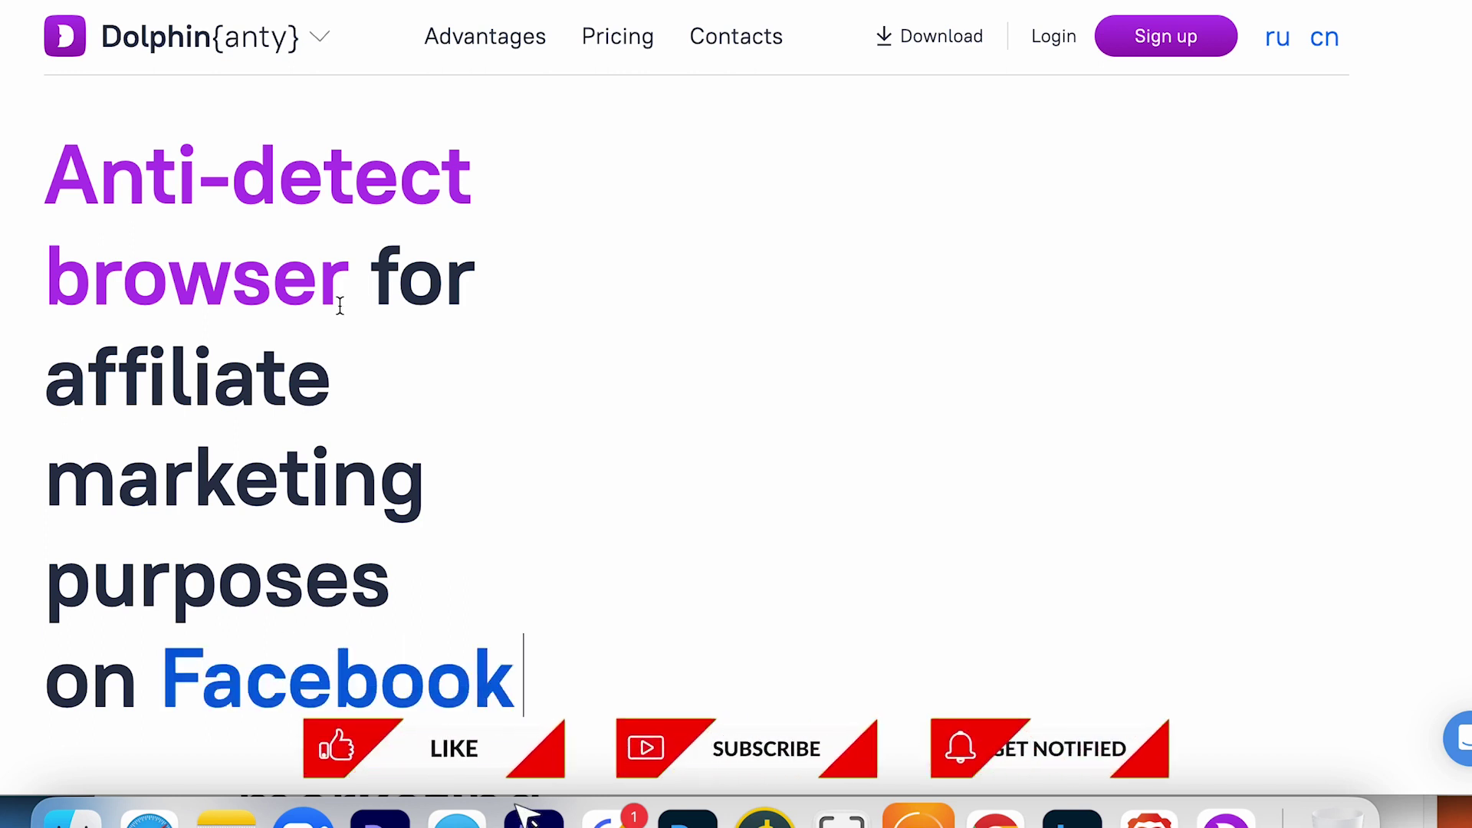
scroll(339, 305, "down", 5)
scroll(339, 305, "down", 5)
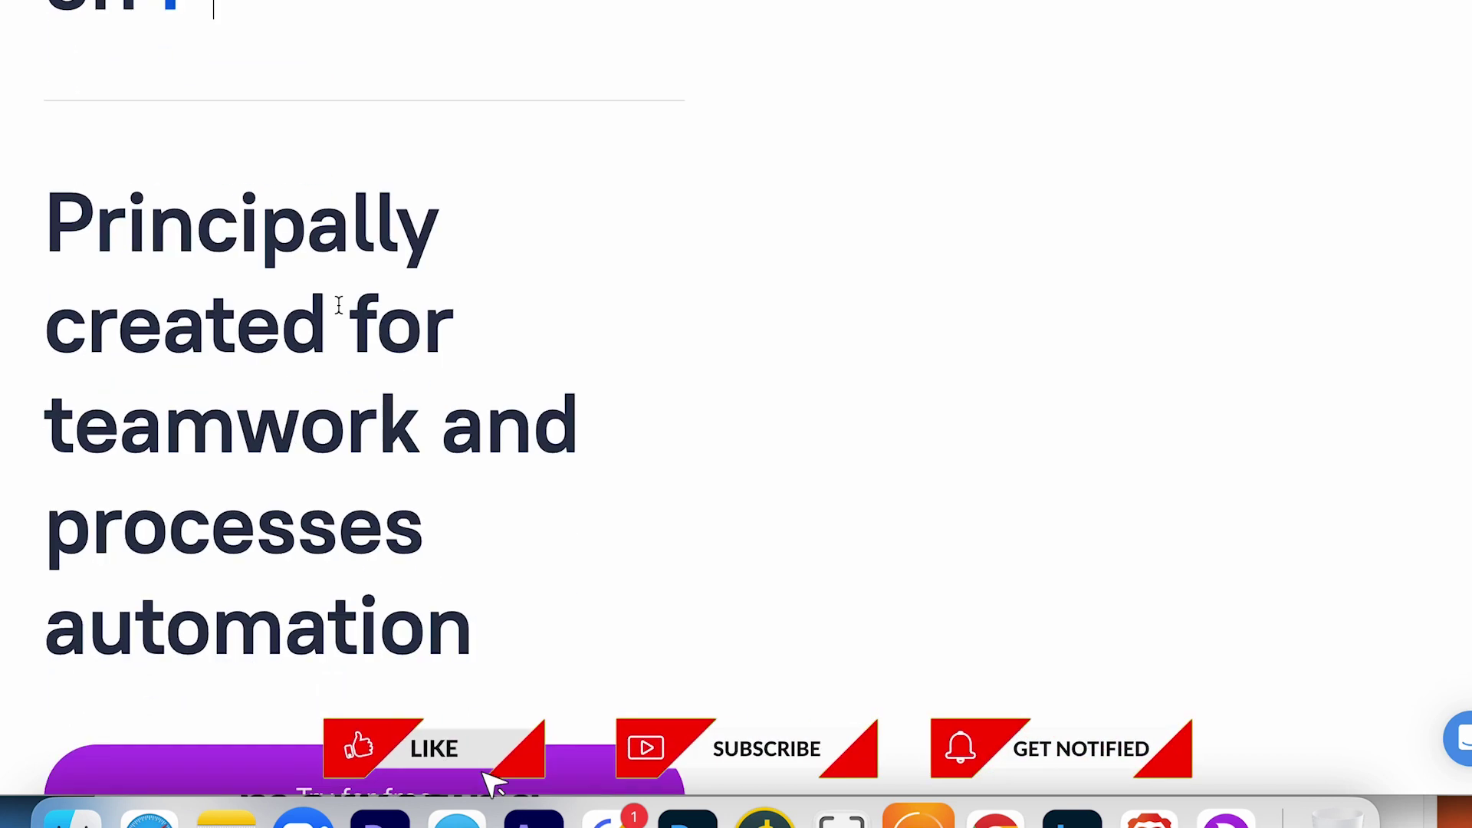
scroll(339, 305, "up", 5)
scroll(339, 305, "up", 3)
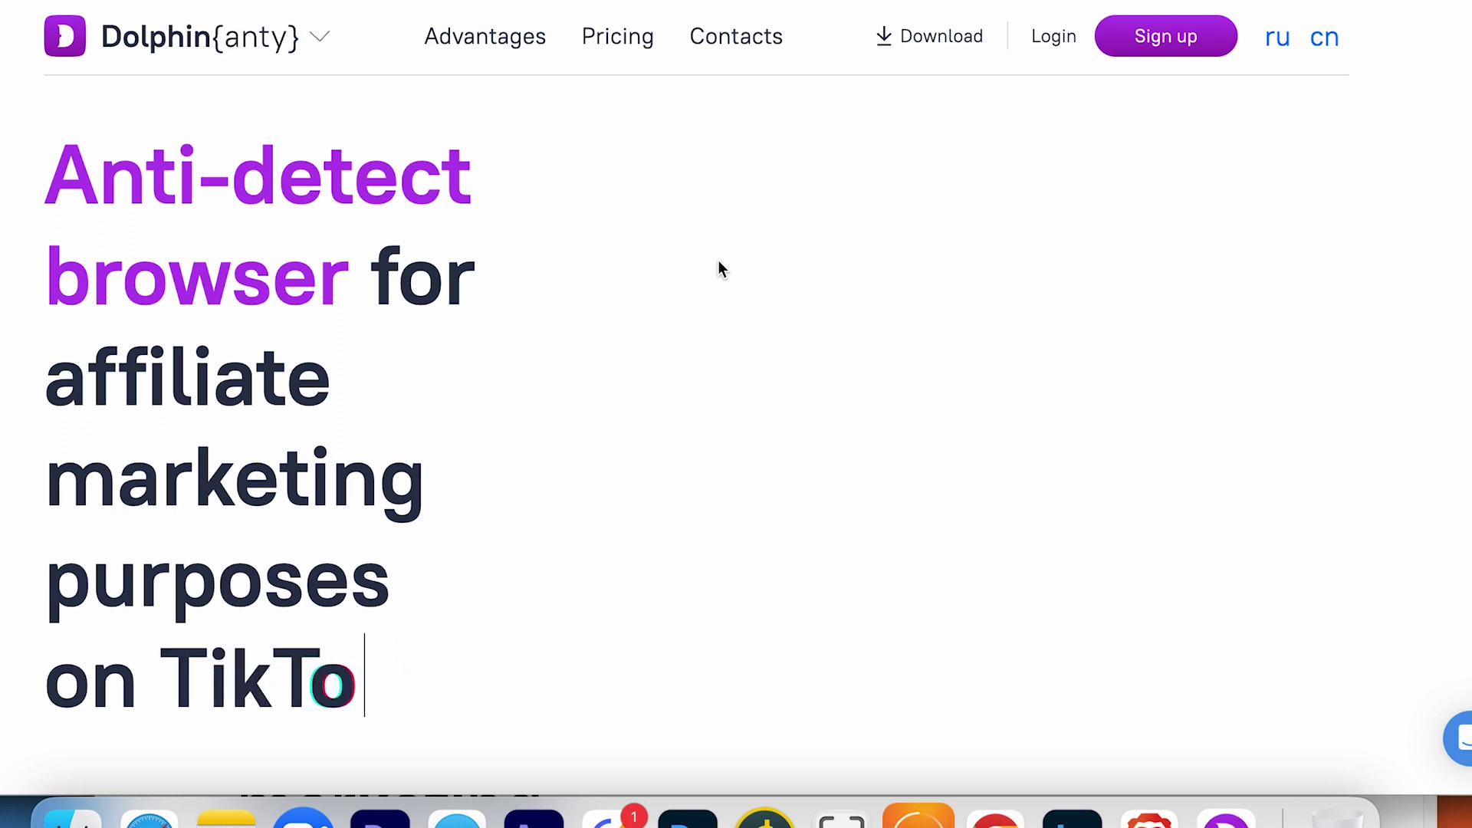
scroll(670, 355, "down", 1)
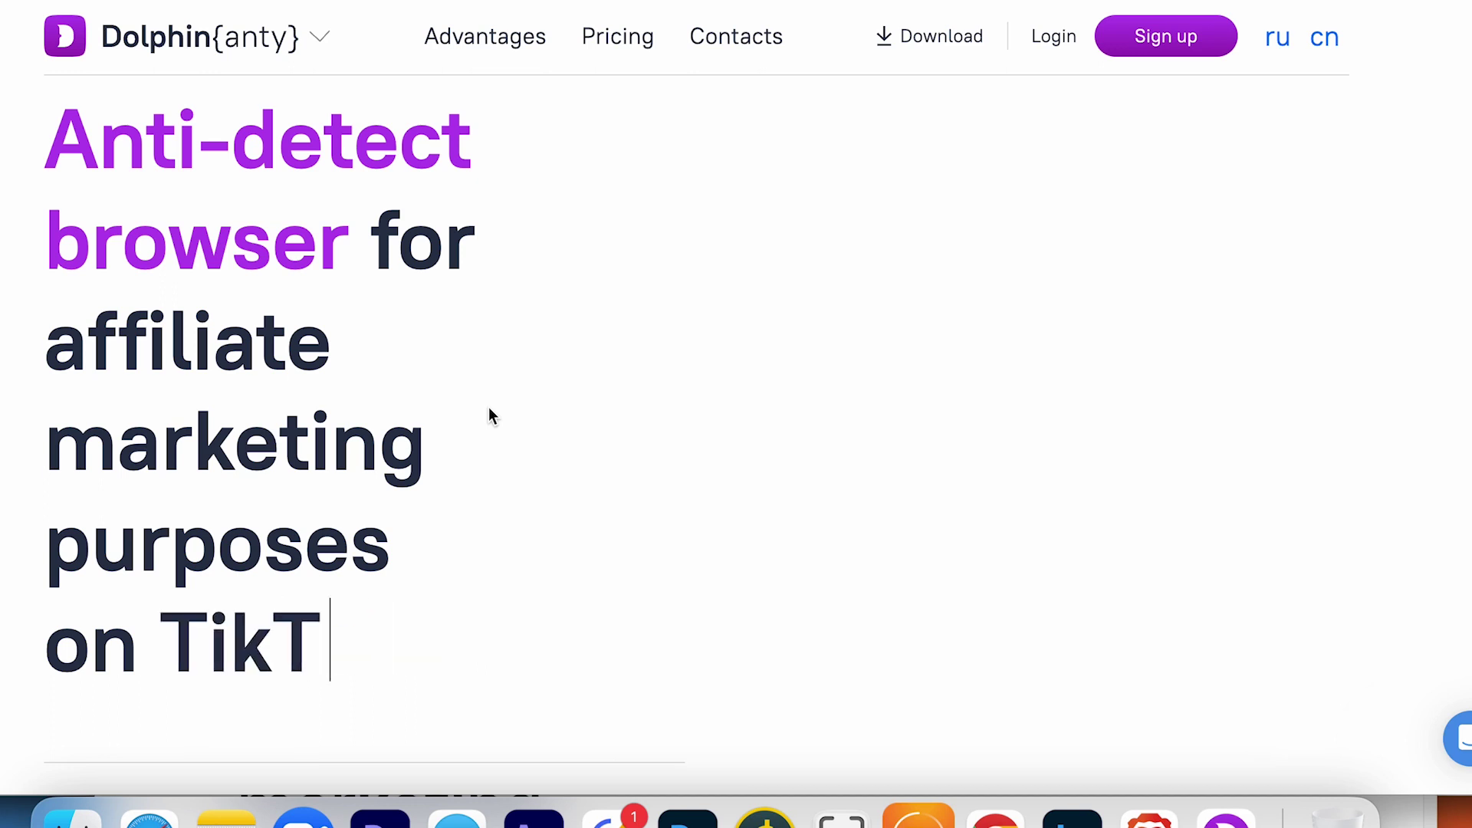
scroll(465, 433, "up", 1)
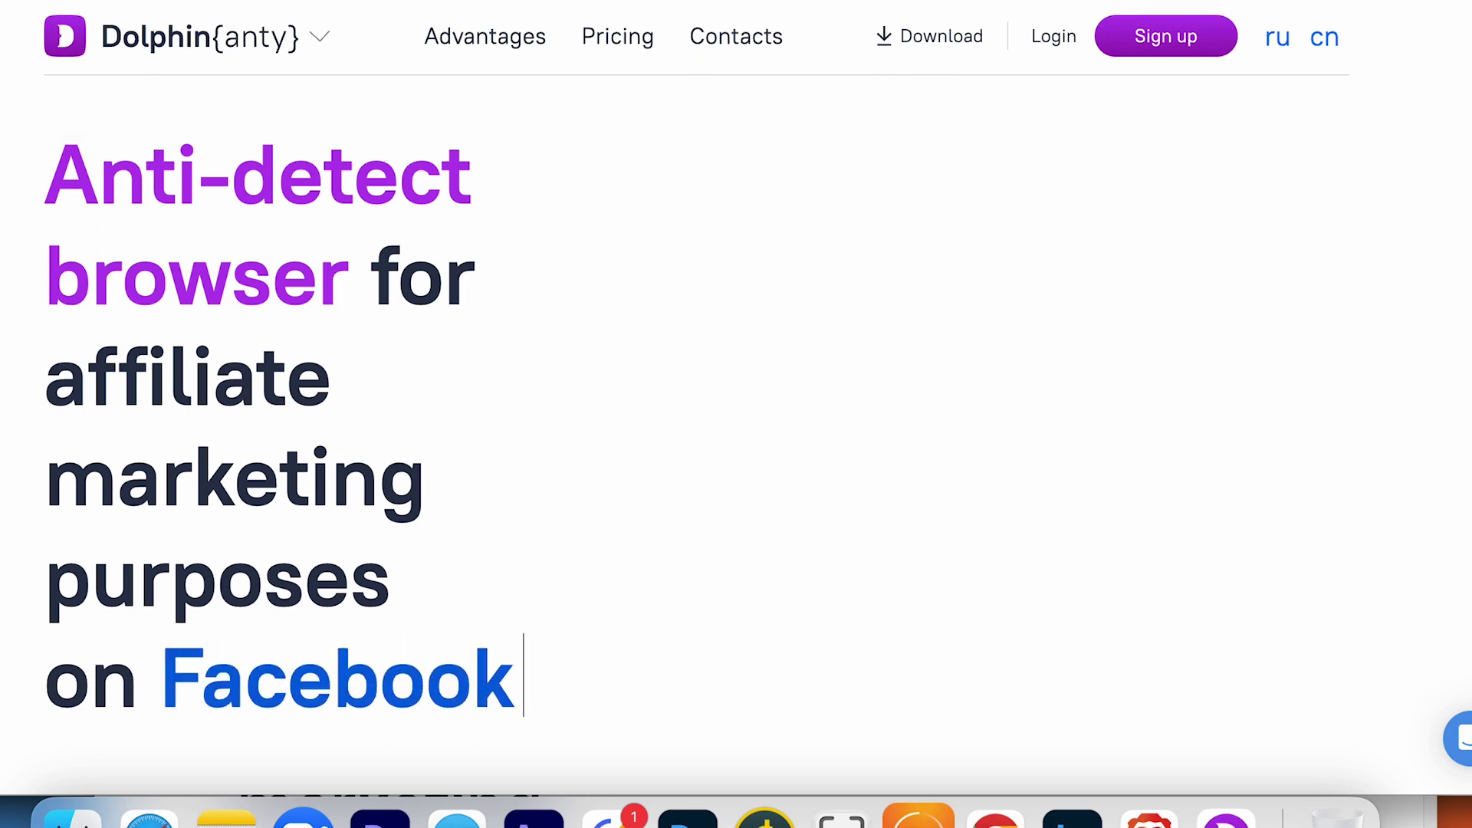
Step: Log in via the Login form and request the Windows desktop app from the account overview
left_click(1194, 45)
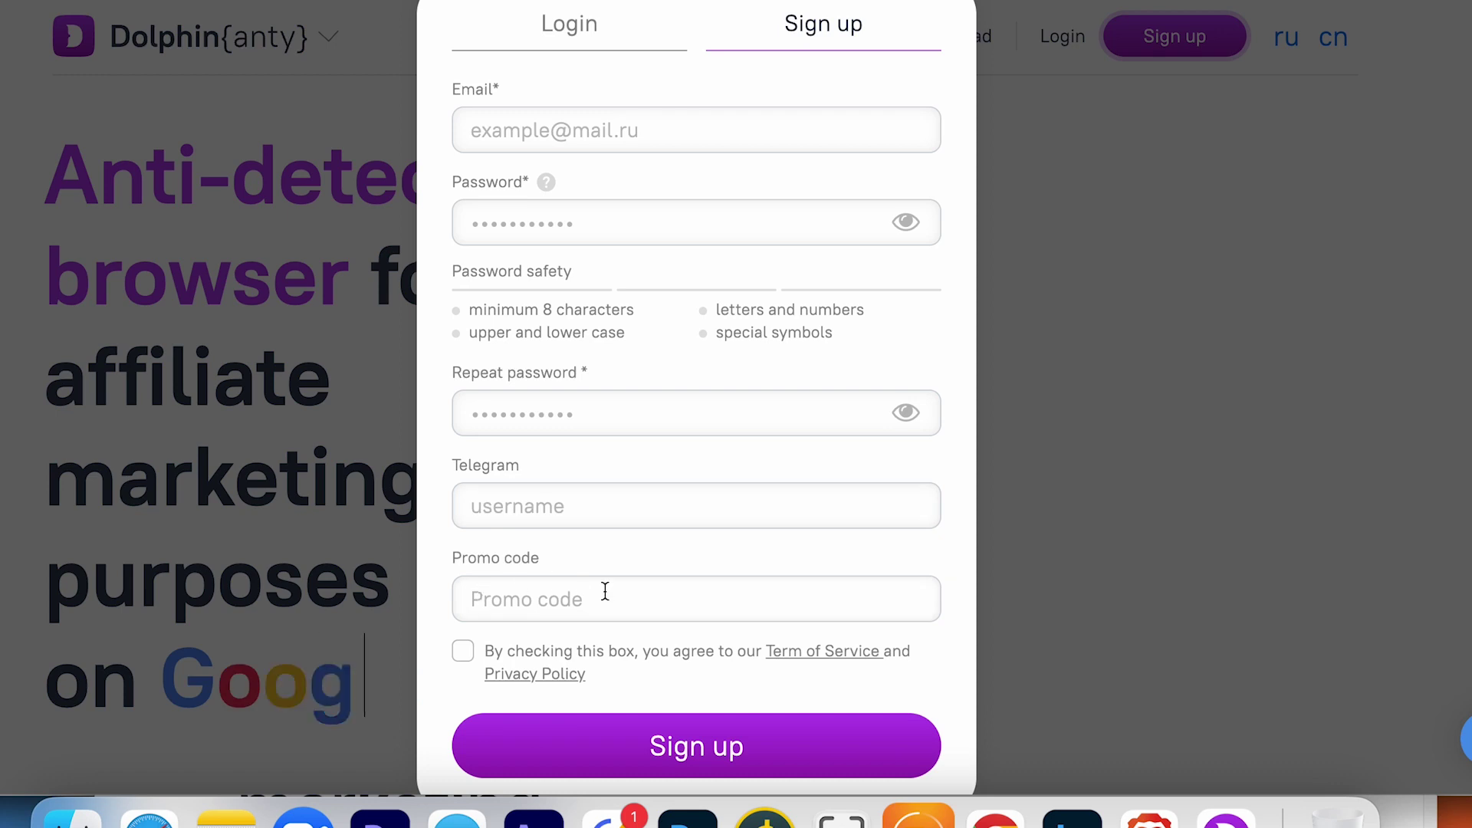
left_click(1104, 223)
left_click(1062, 36)
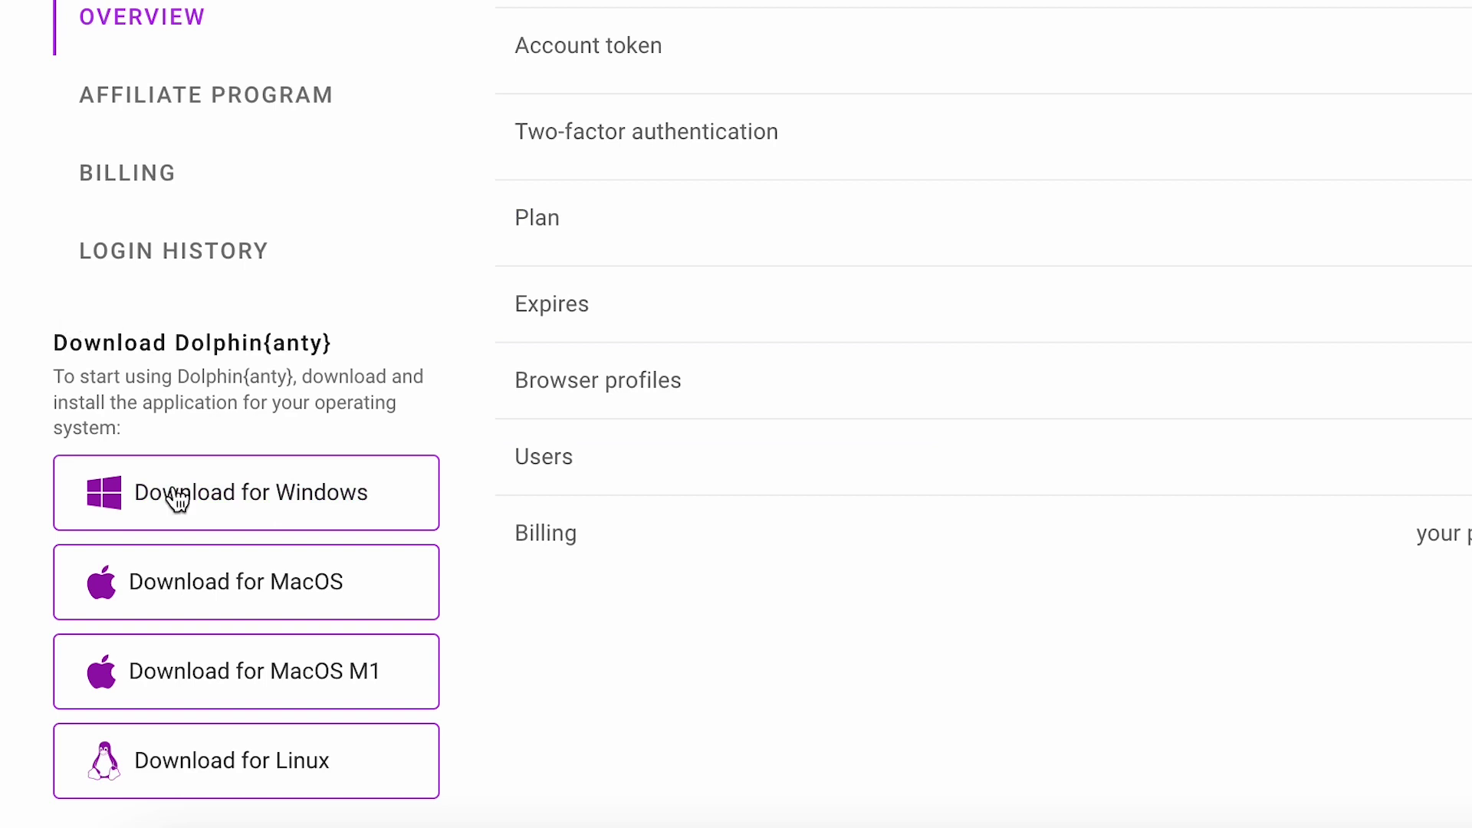
left_click(177, 497)
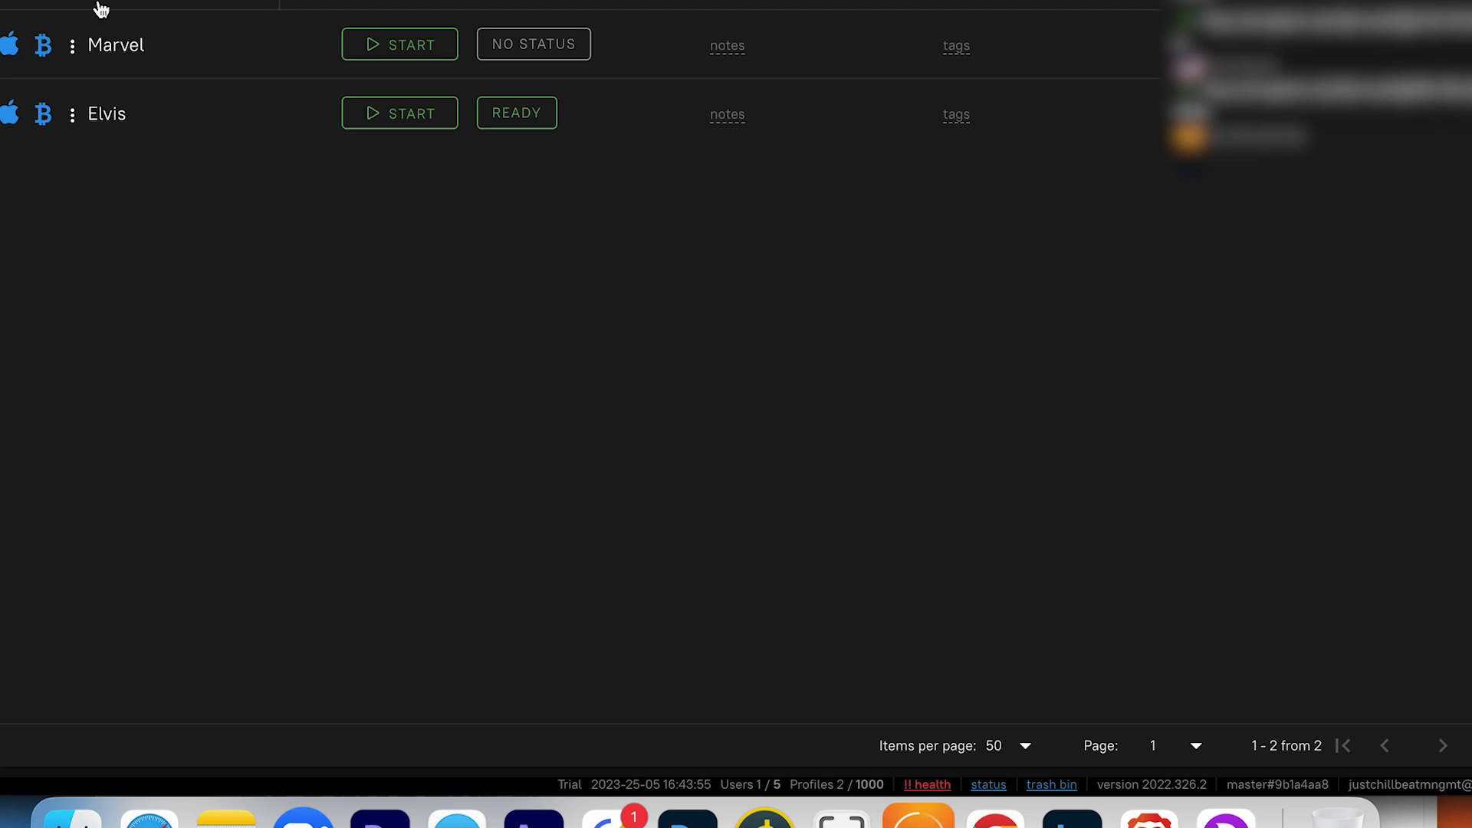
Step: Peek at the Elvis profile actions, then show the saved bookmarks (Twitter, Galxe, Discord, Zealy, Google, Venom)
left_click(72, 114)
left_click(127, 368)
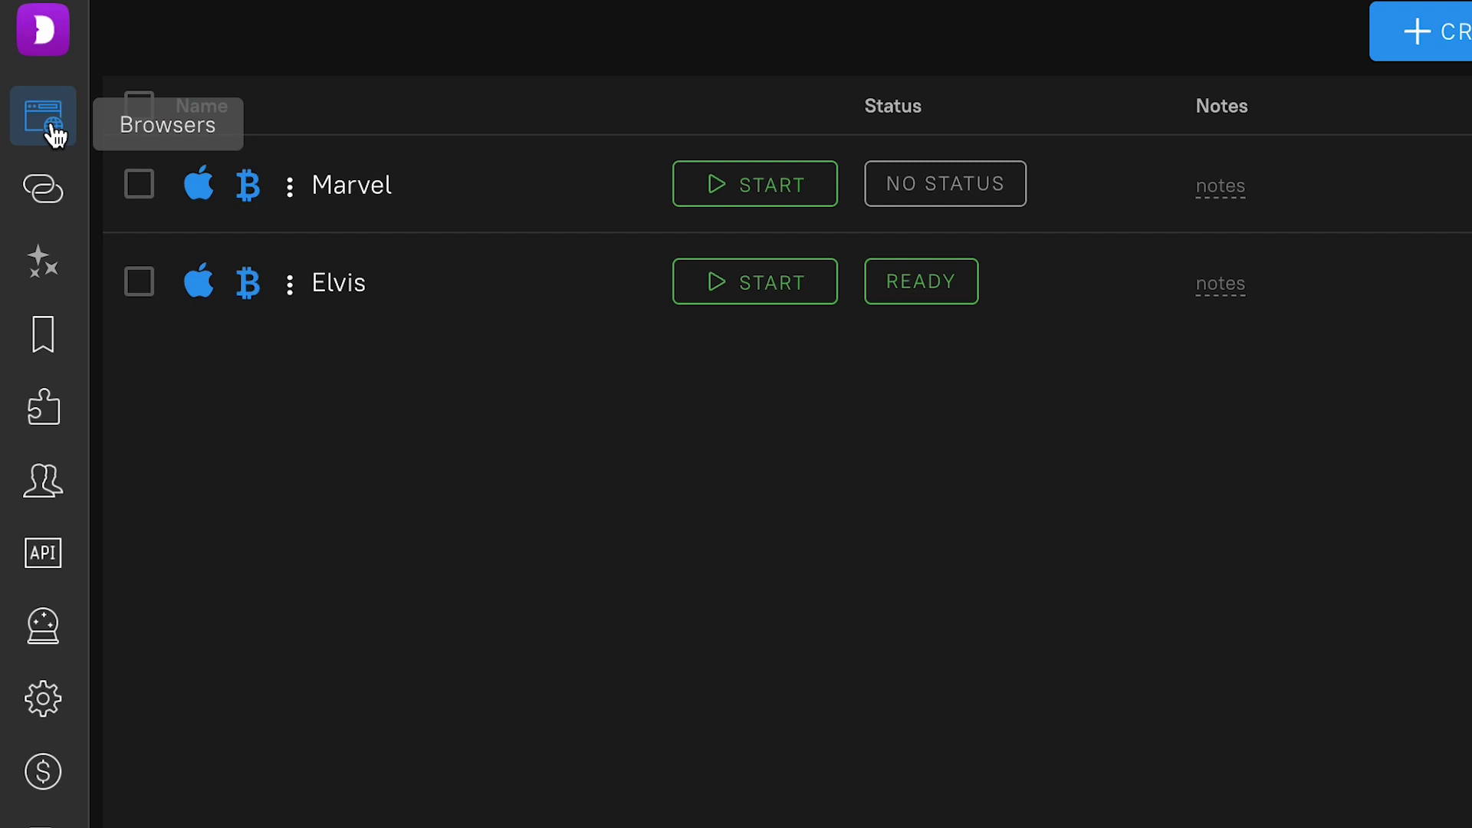
left_click(45, 323)
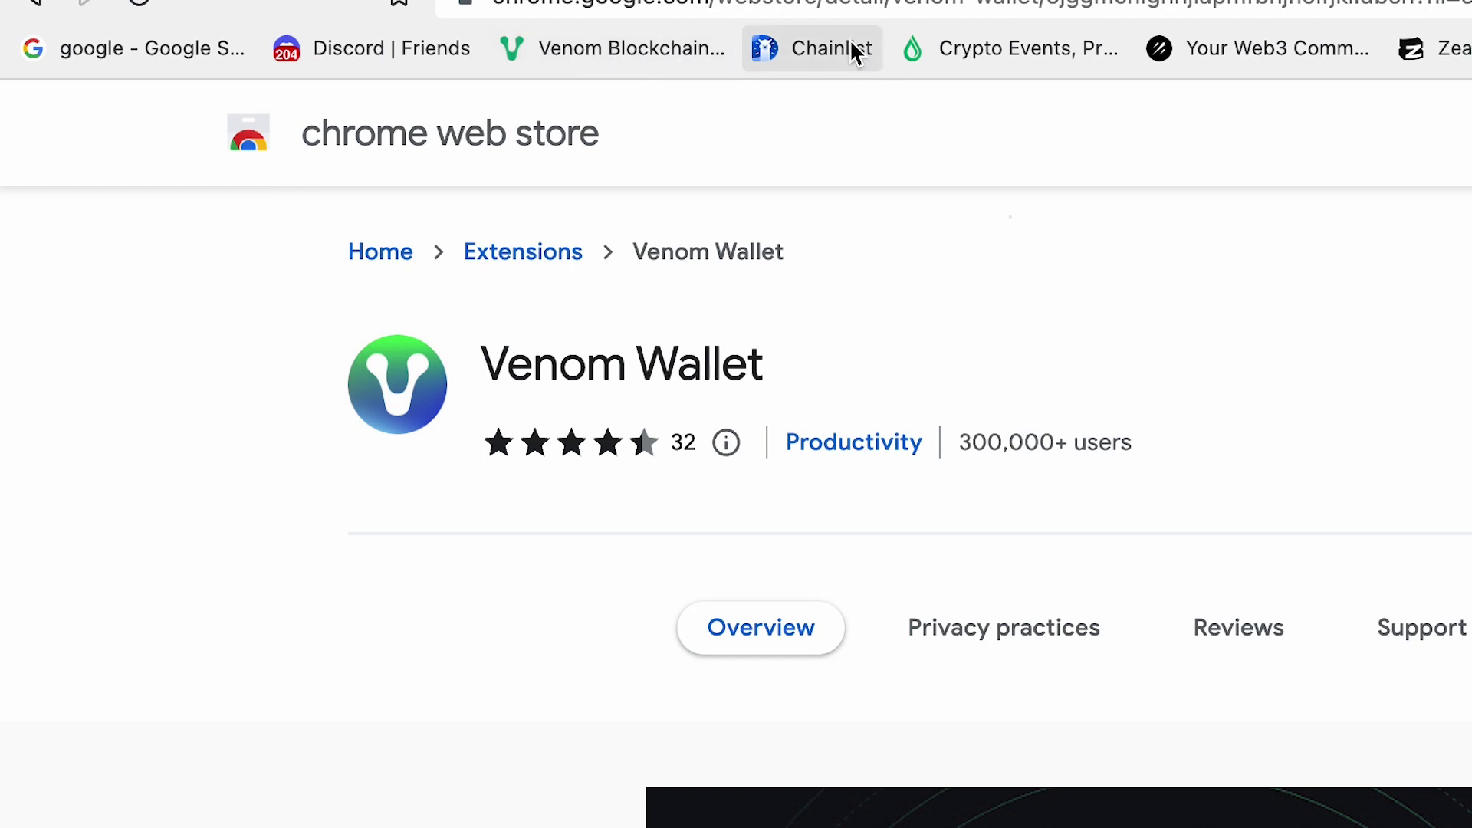
right_click(852, 49)
left_click(1007, 338)
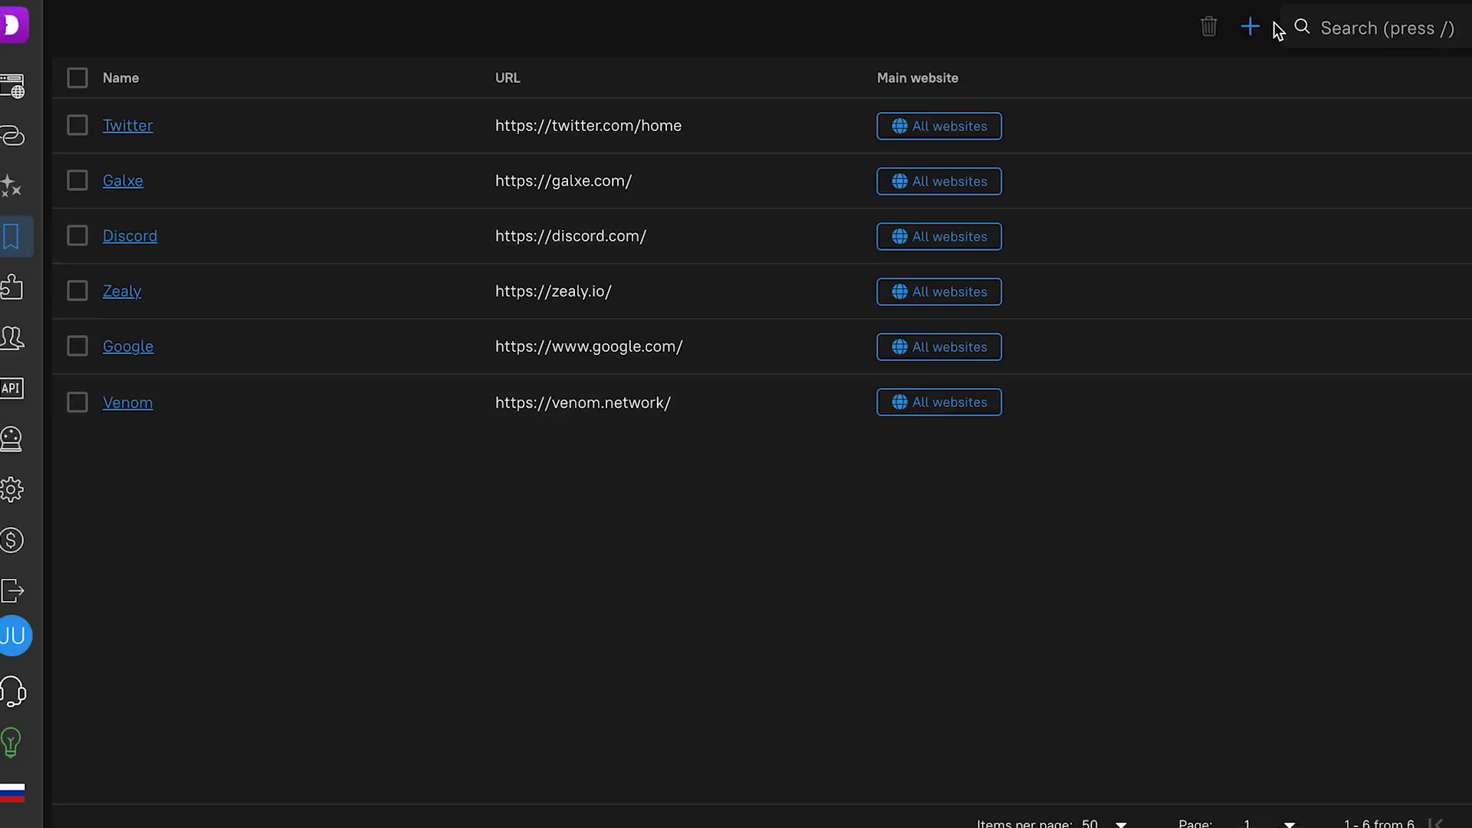
left_click(1252, 27)
left_click(592, 375)
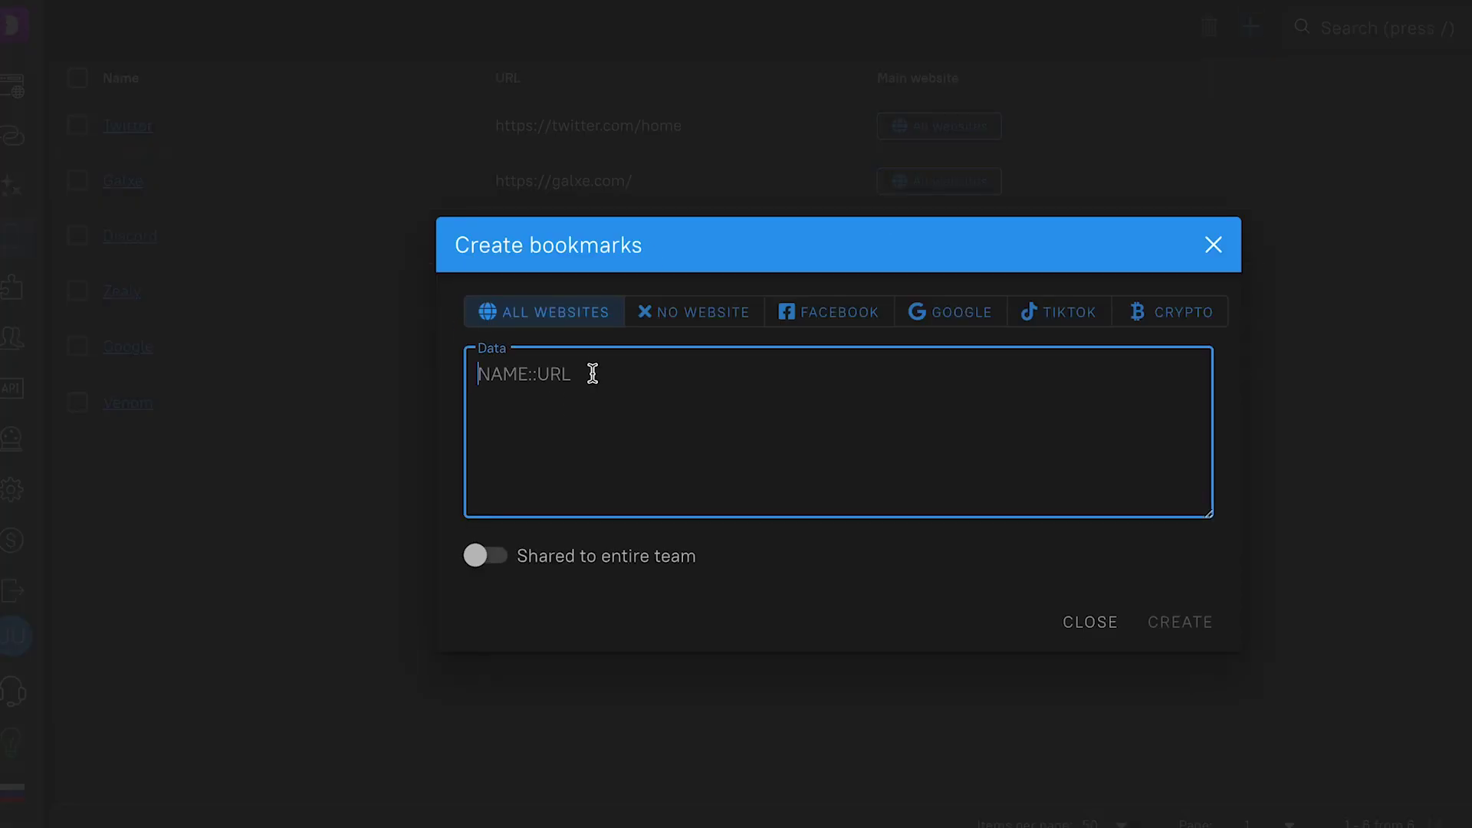
key("ctrl+v")
key("Home")
type("Chainli")
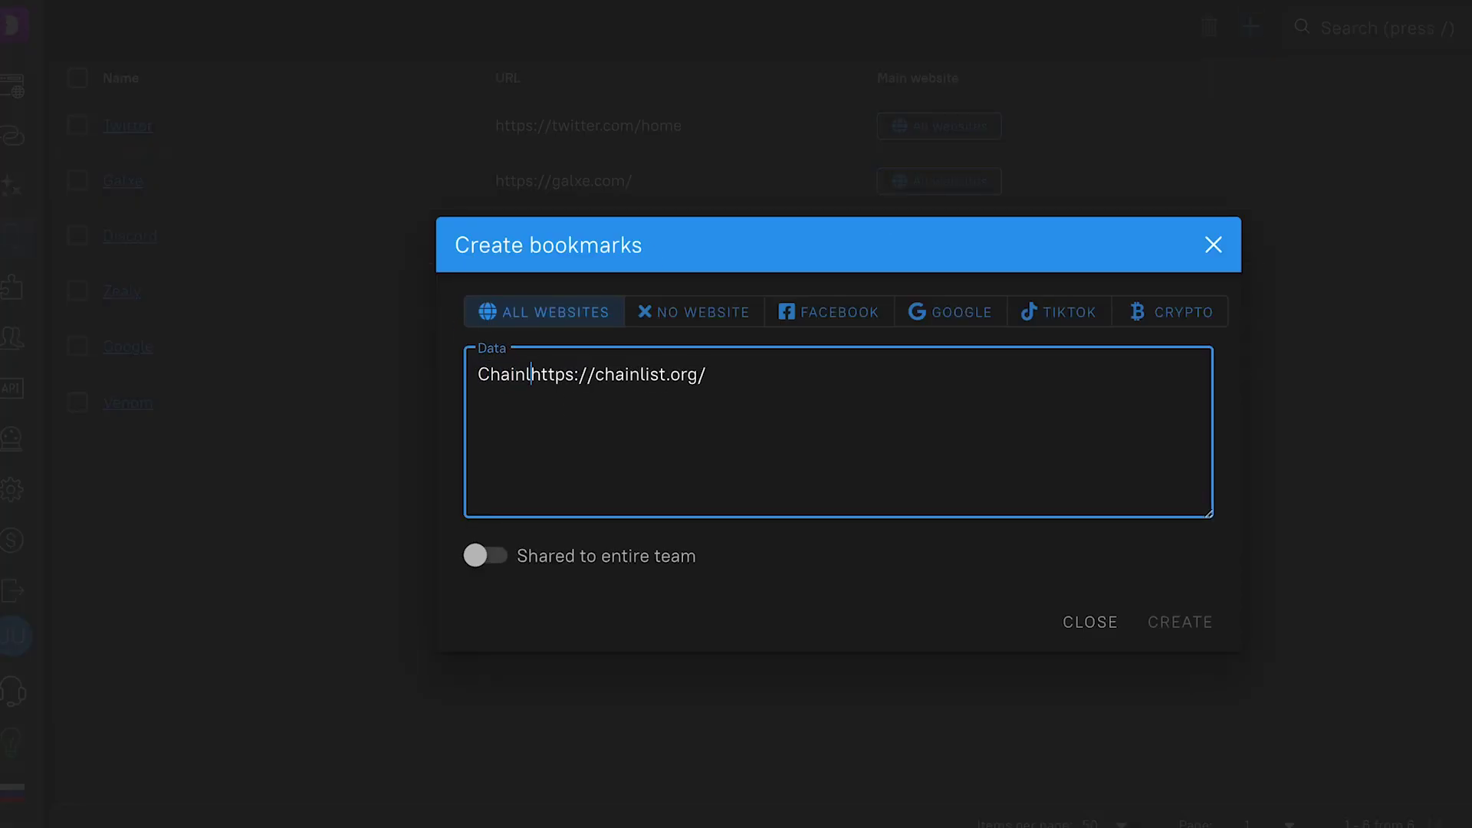
type("st::")
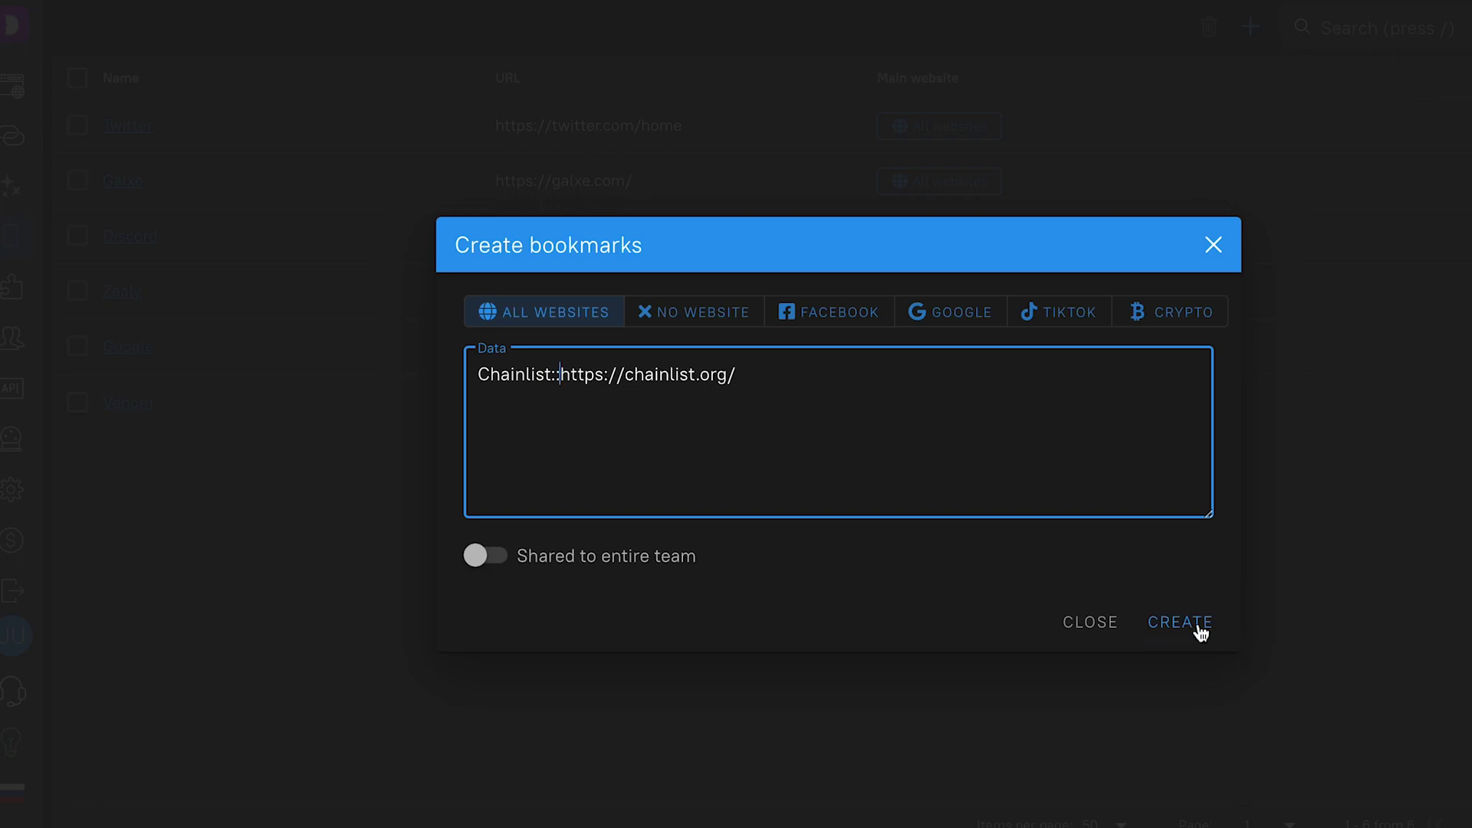
left_click(1181, 622)
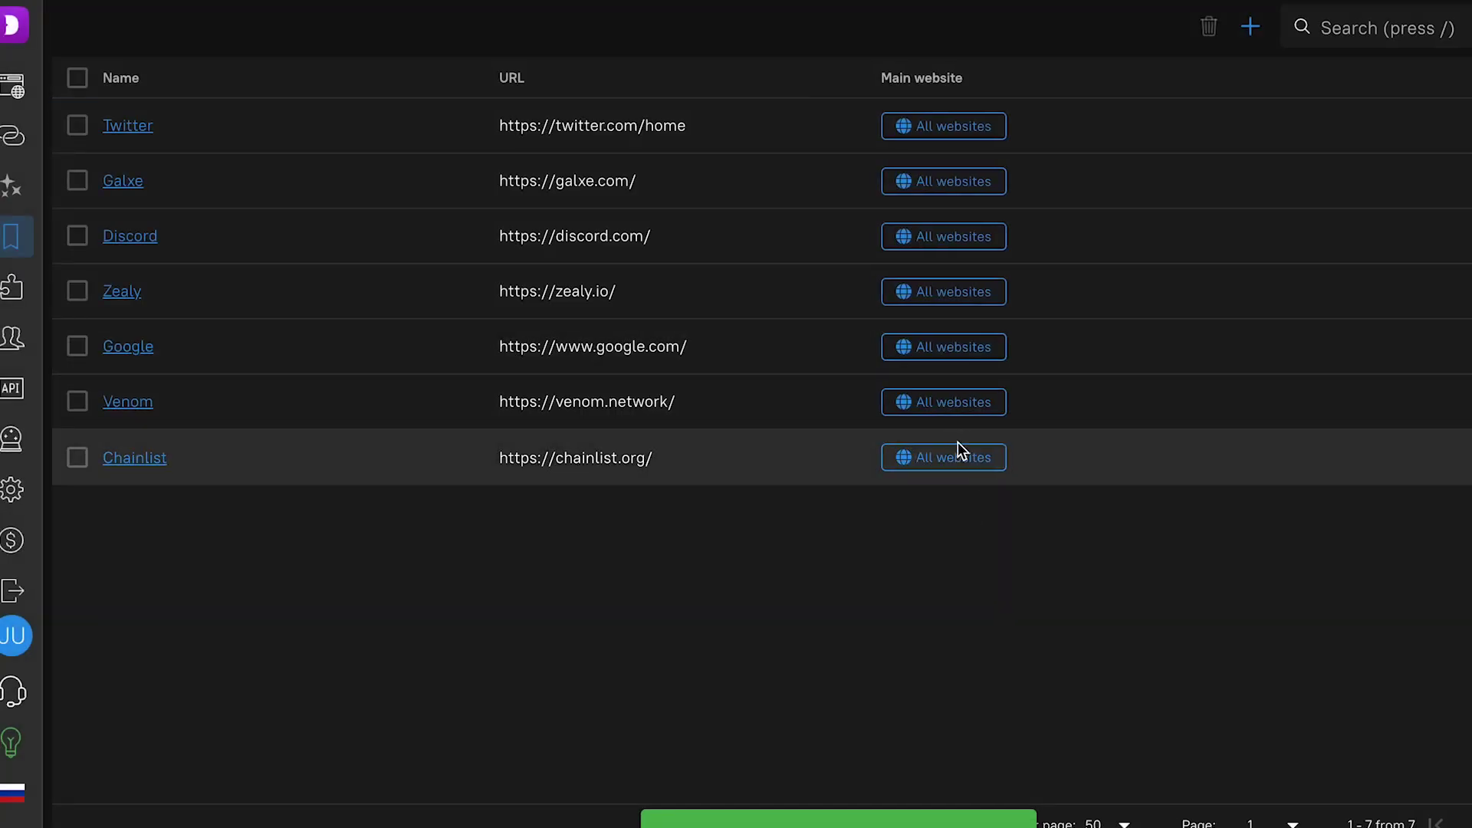
Step: Show the extensions list with MetaMask and Venom Wallet
left_click(12, 289)
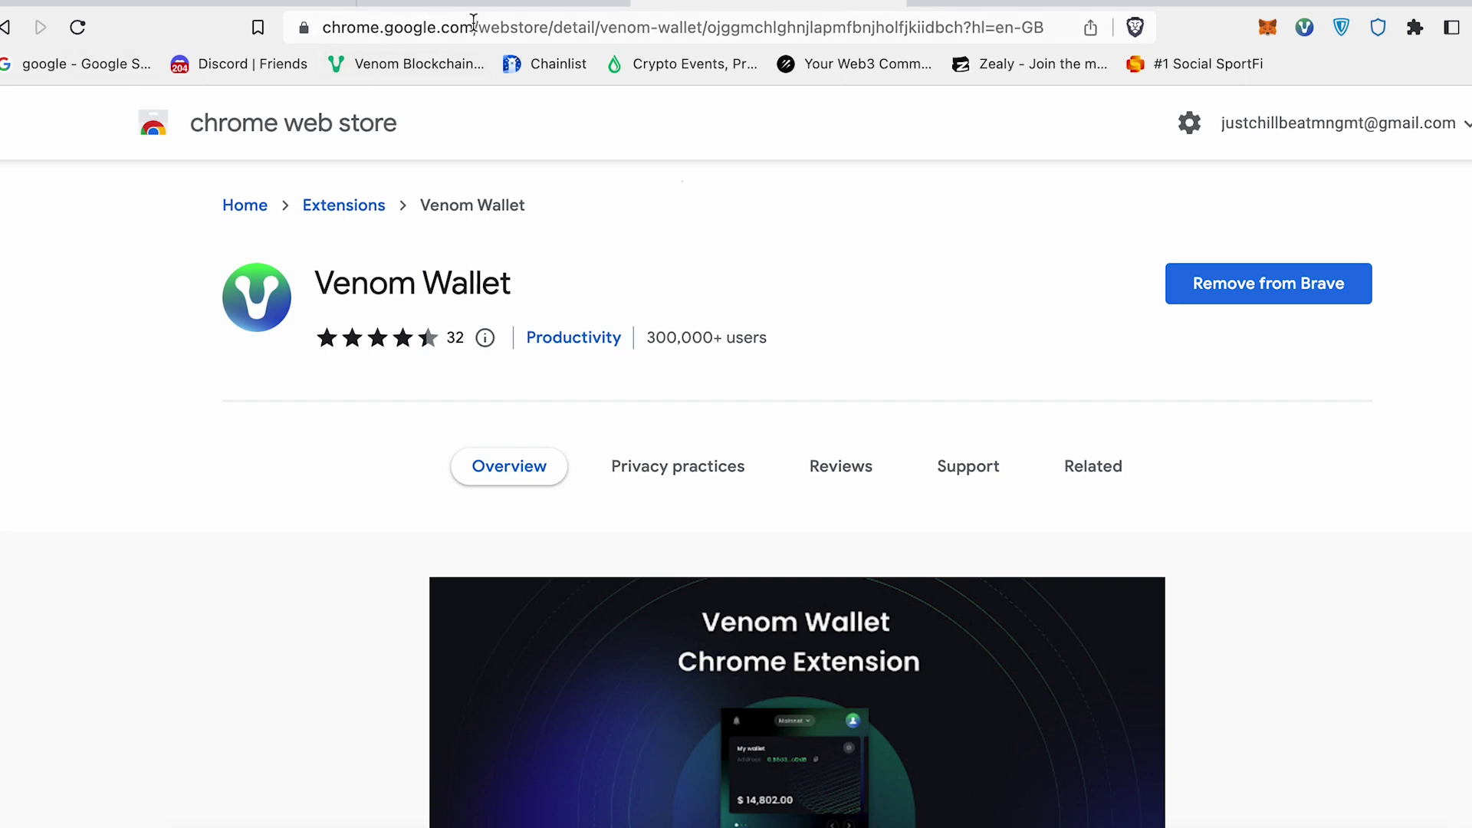
left_click(474, 25)
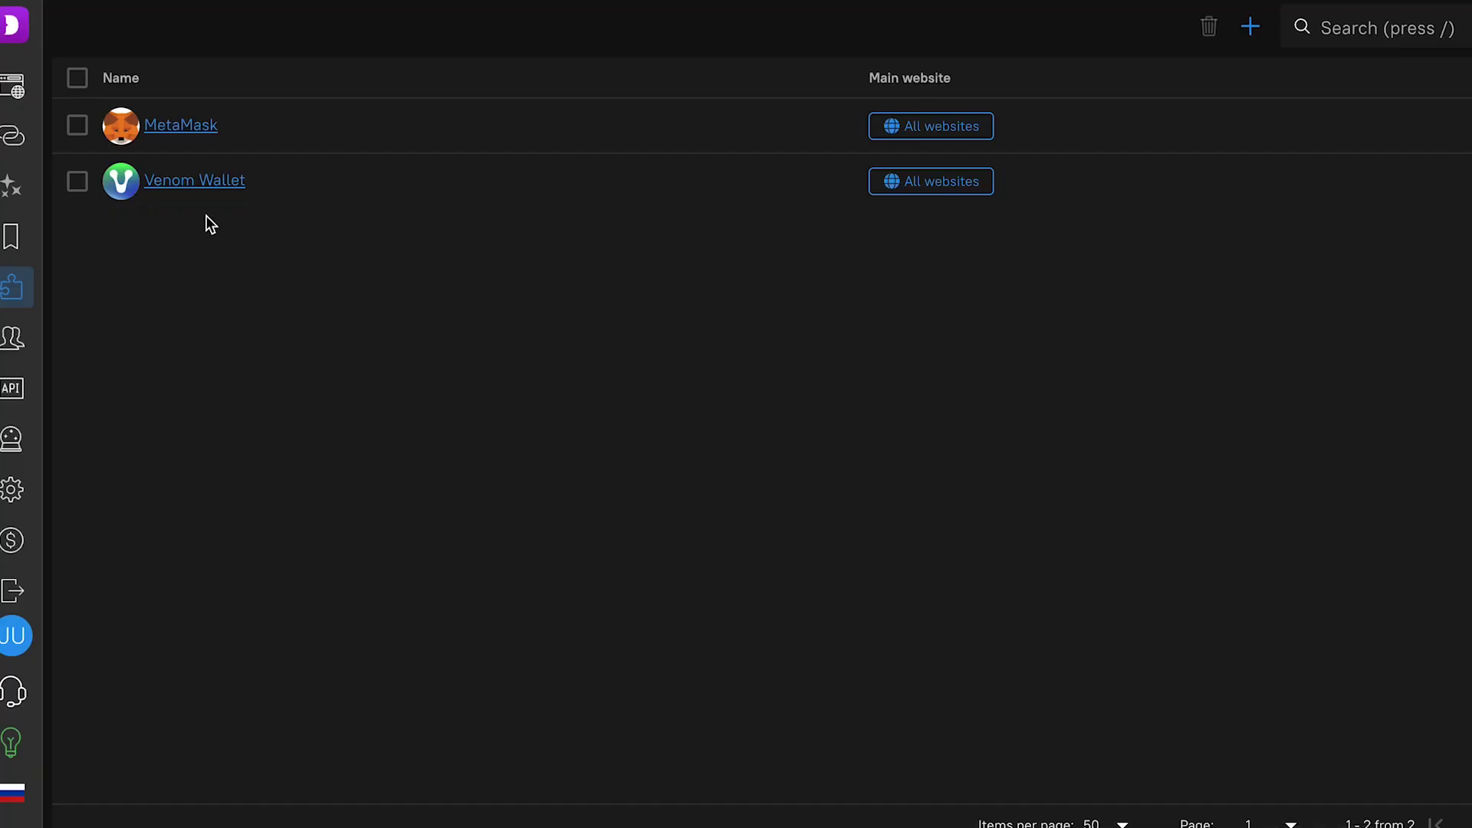
left_click(1249, 27)
left_click(667, 460)
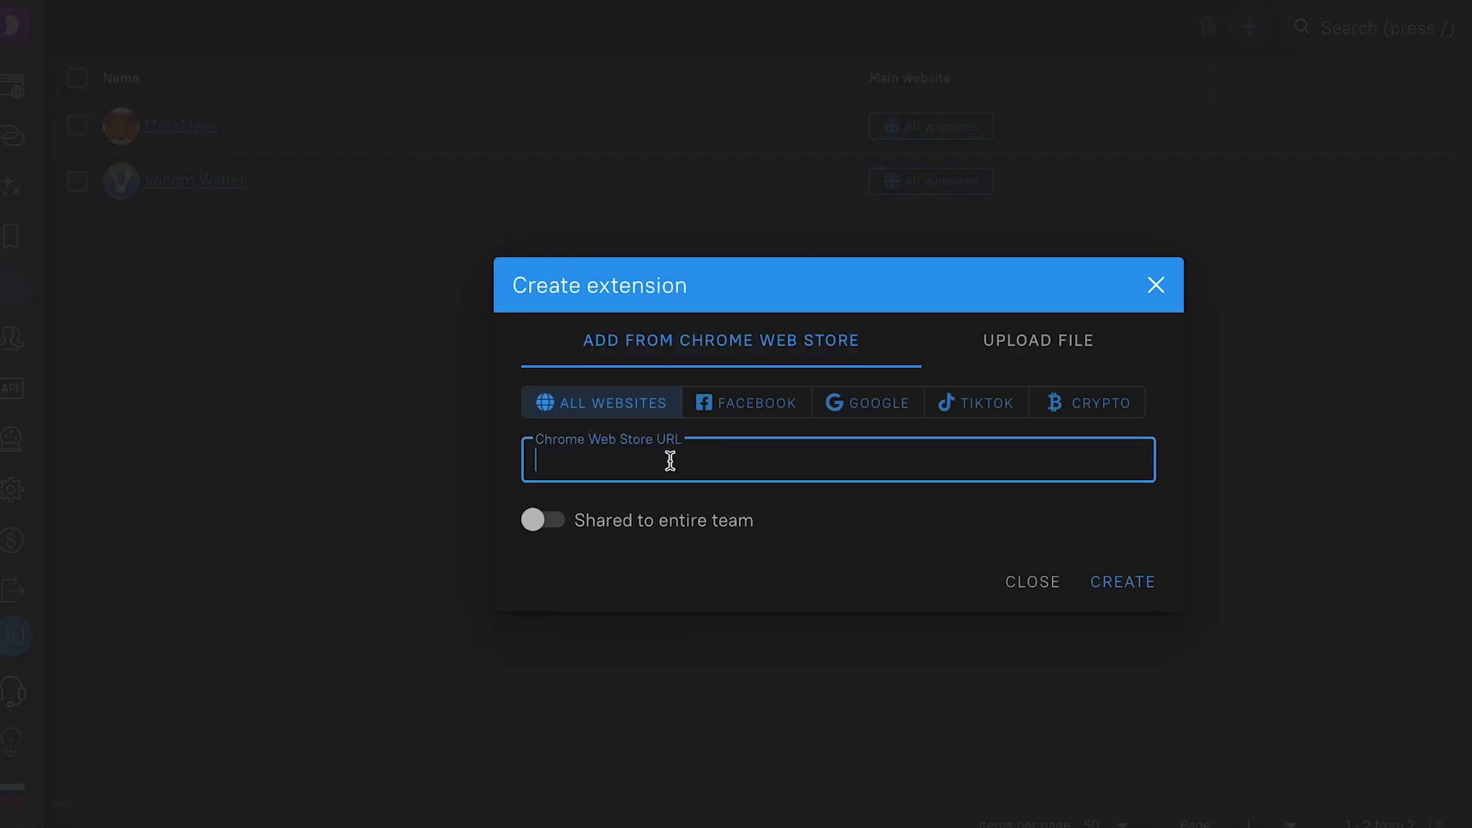
key("ctrl+v")
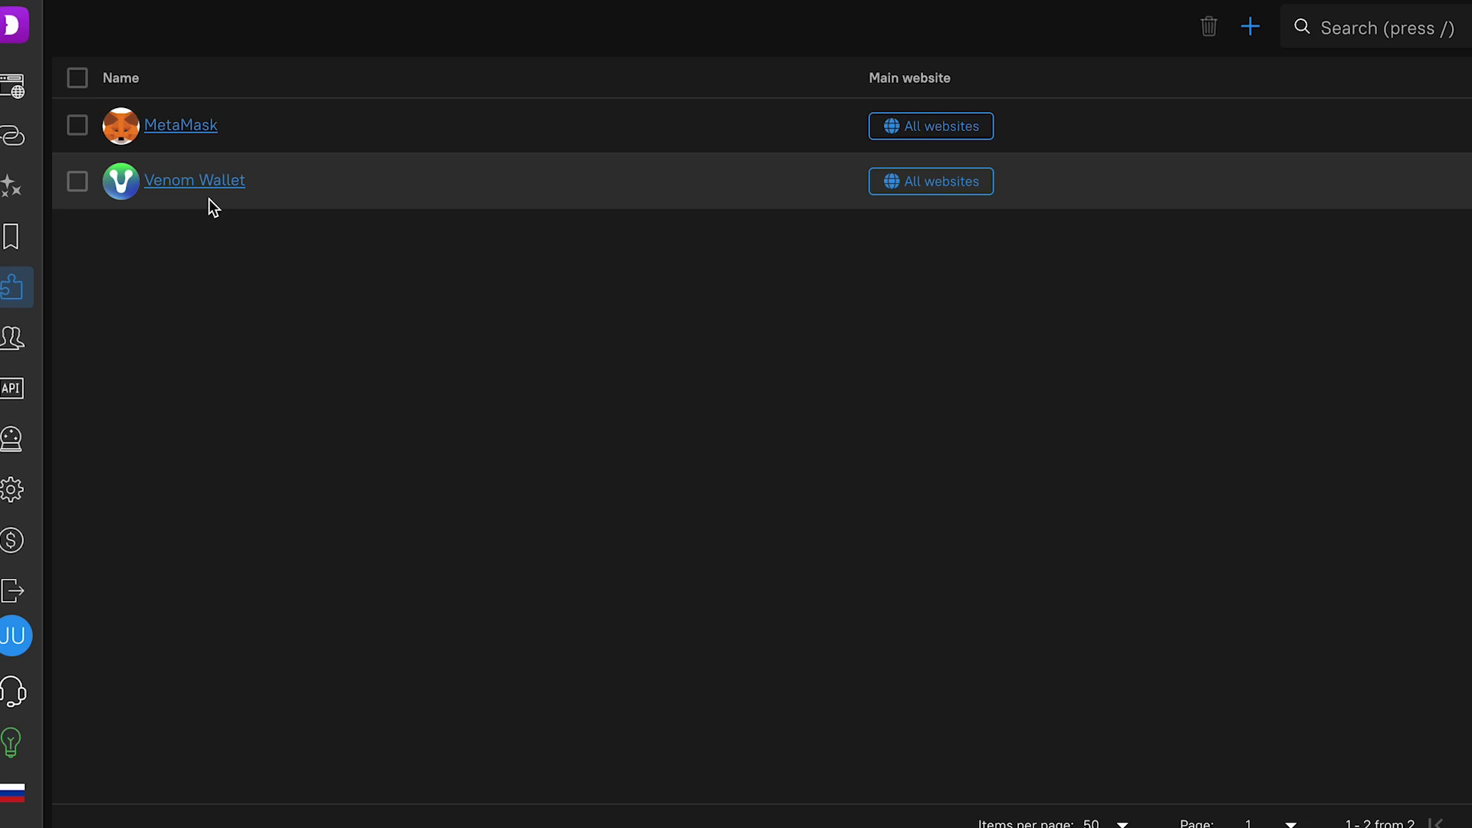
Step: Start a new browser profile and tag it #crypto, leaving status unset
left_click(13, 86)
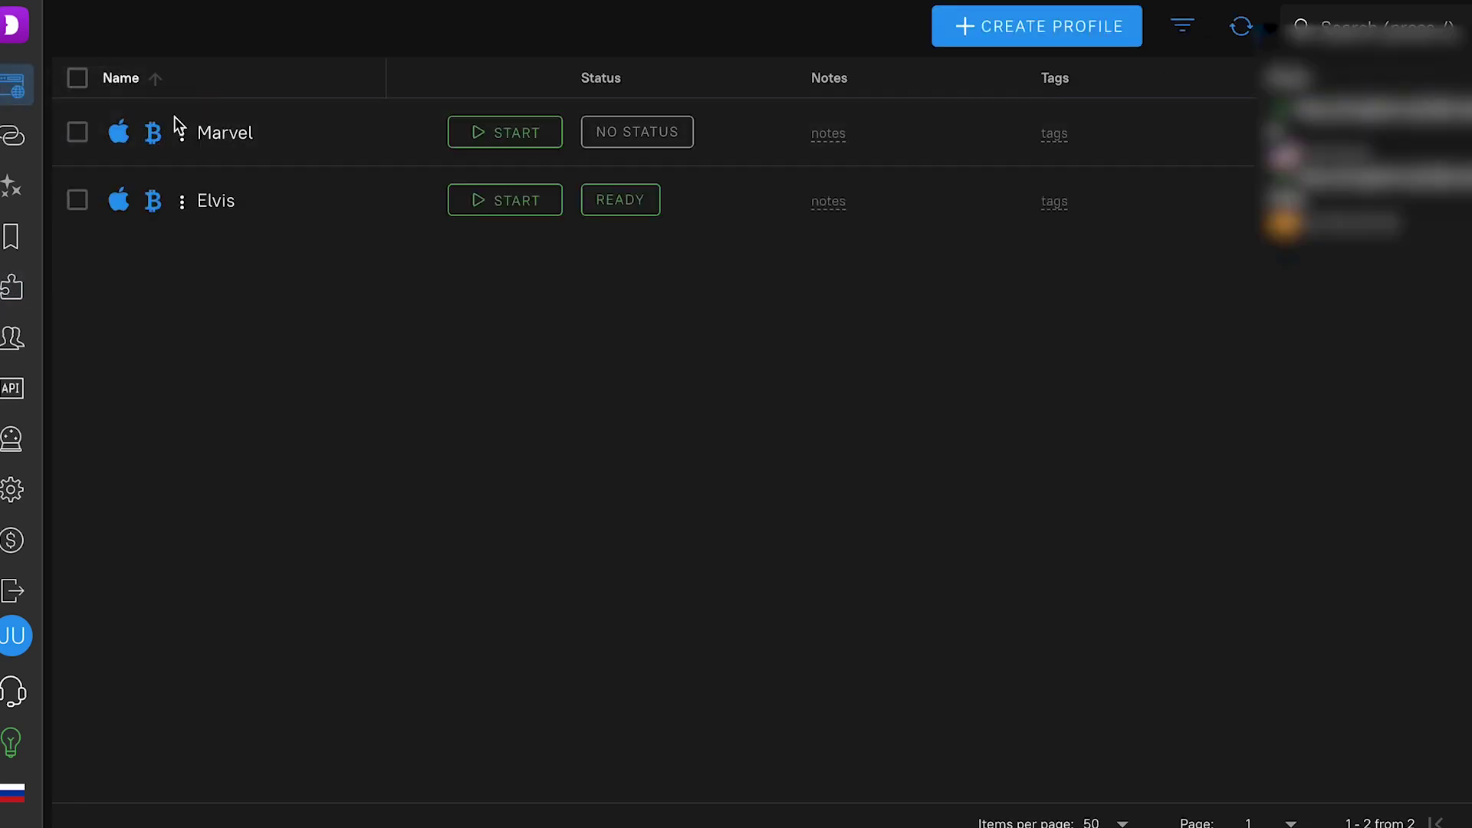
left_click(181, 133)
left_click(219, 239)
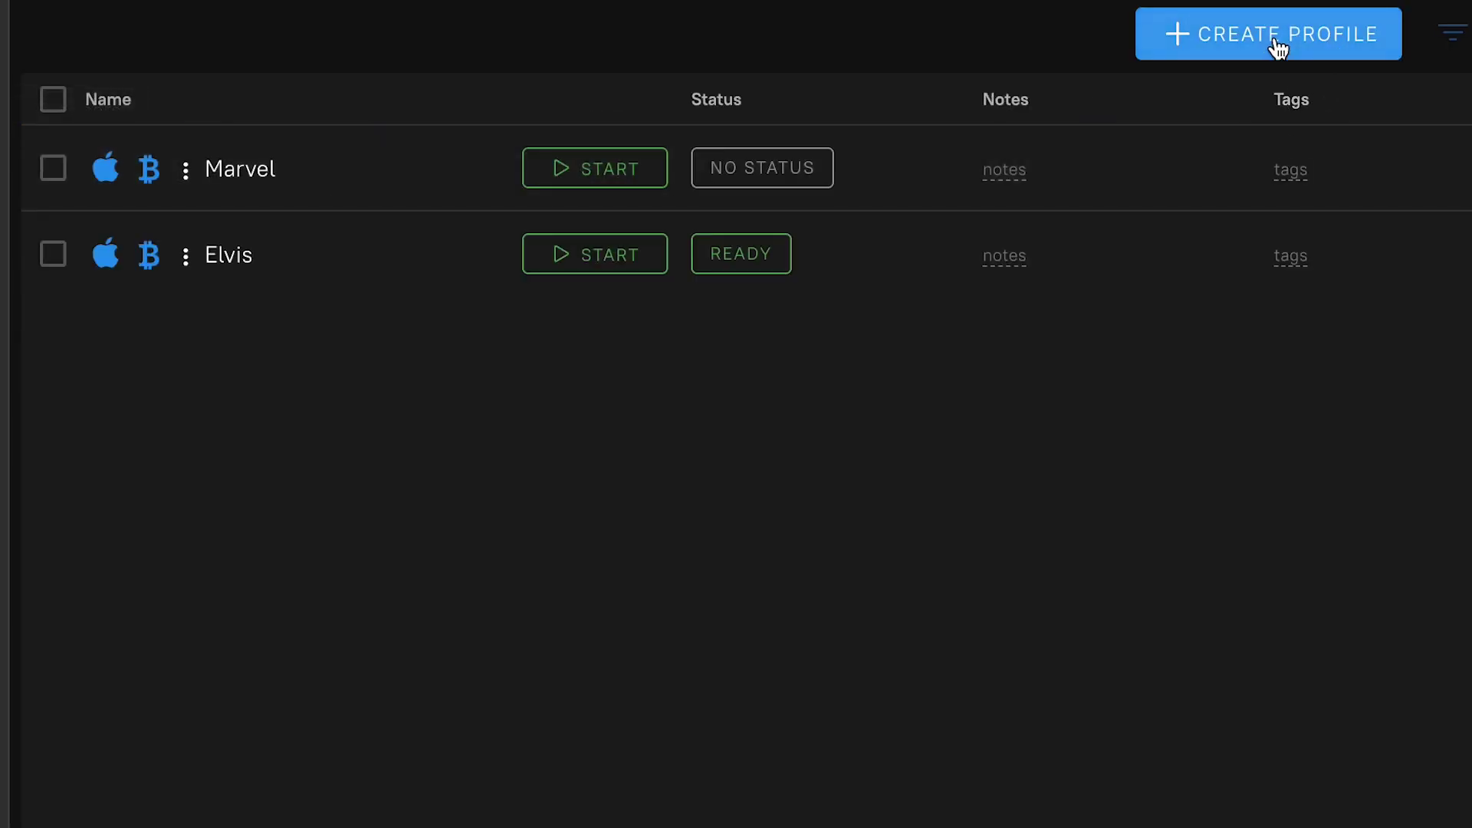
left_click(1269, 34)
type("4light")
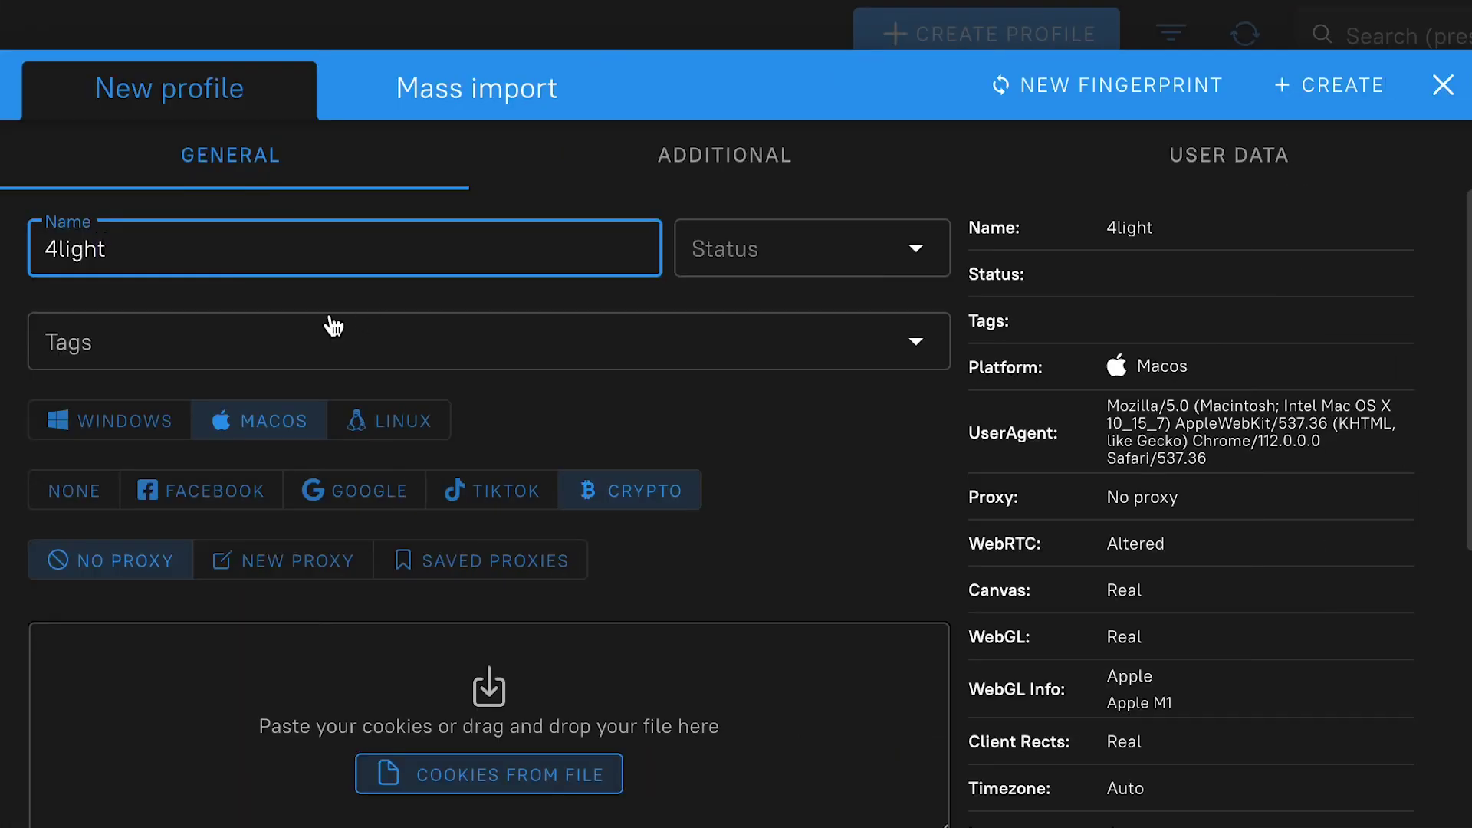
left_click(874, 249)
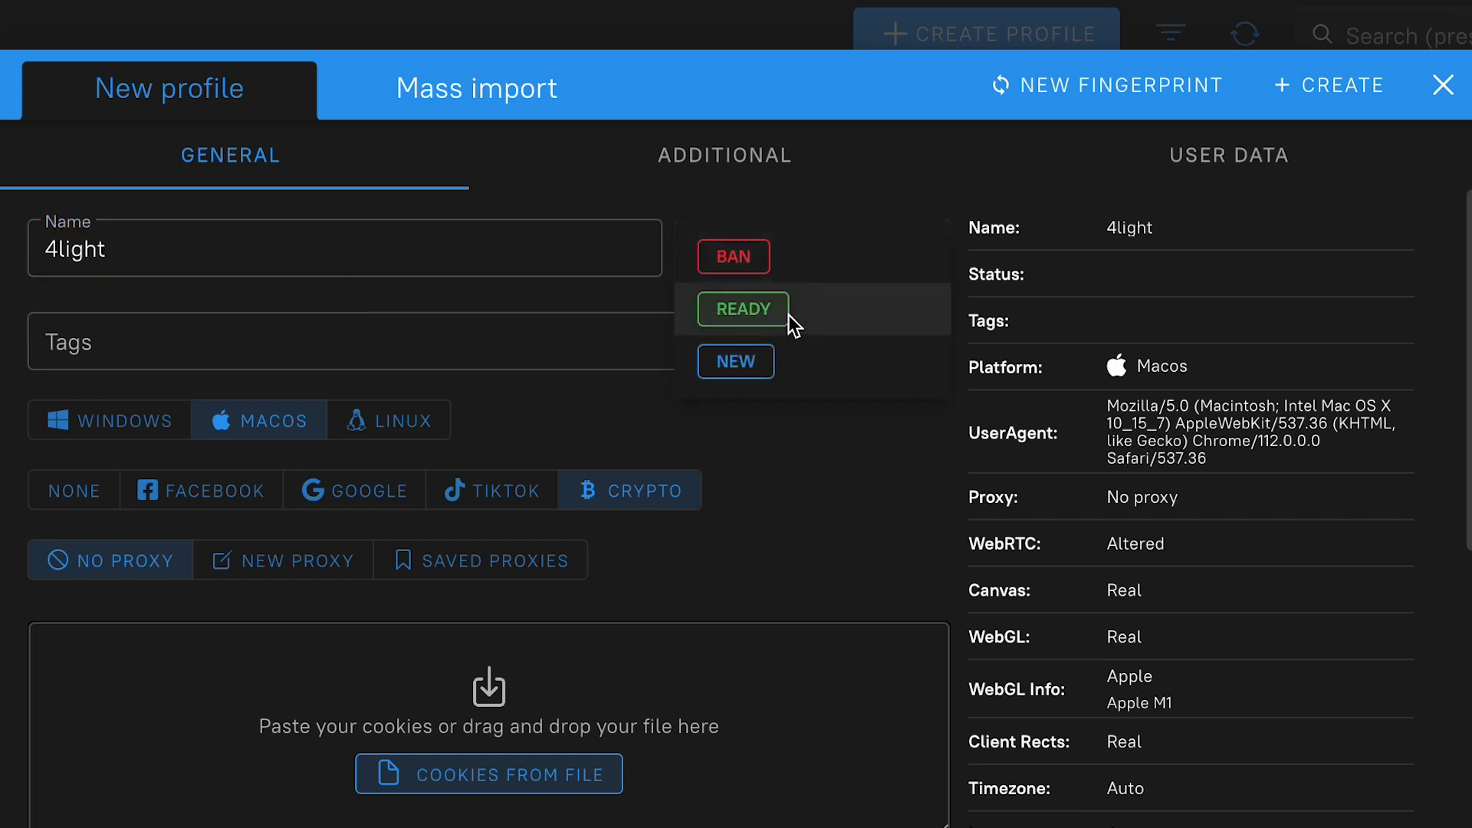
left_click(419, 316)
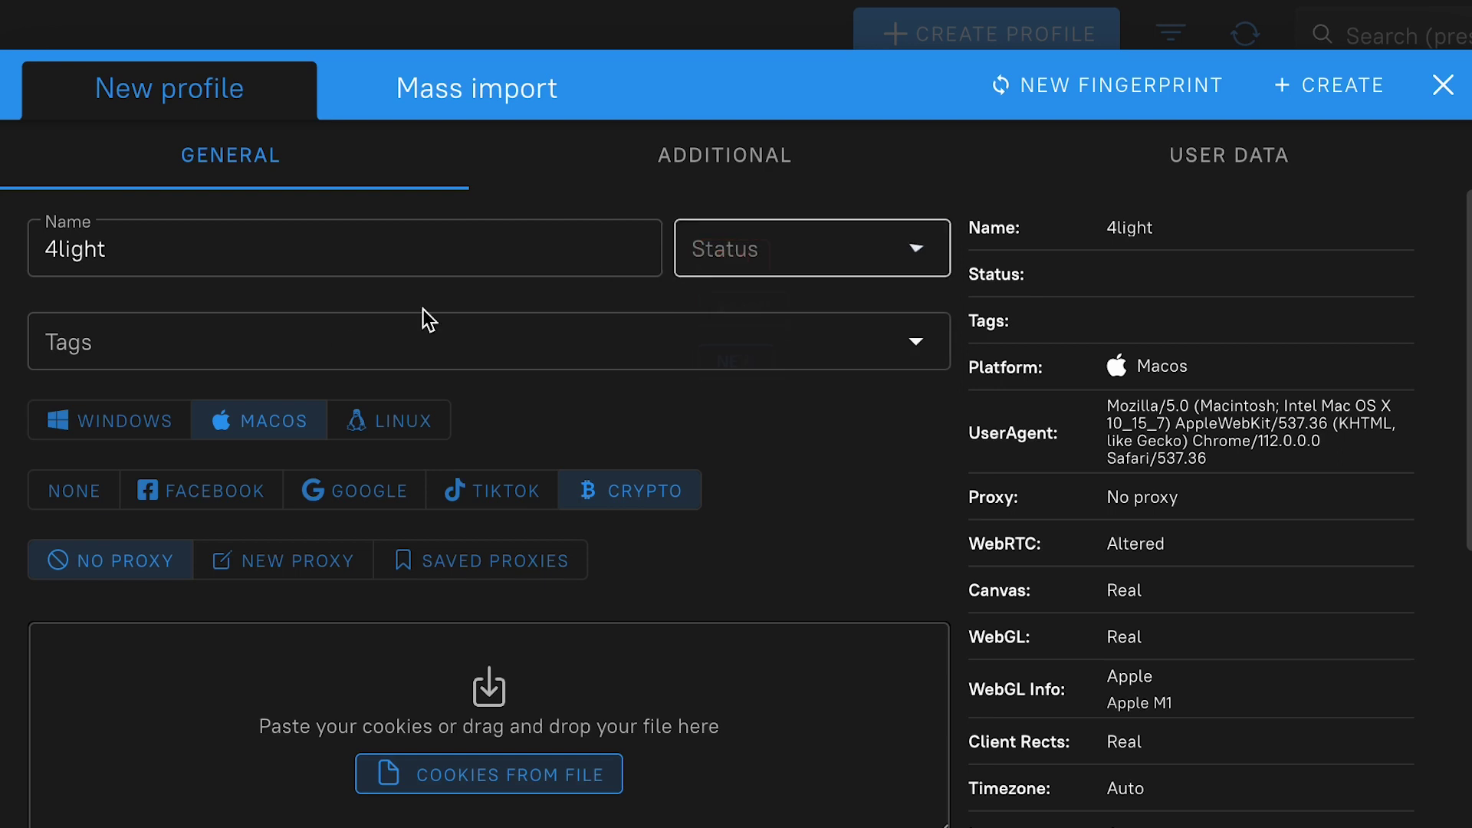
left_click(268, 344)
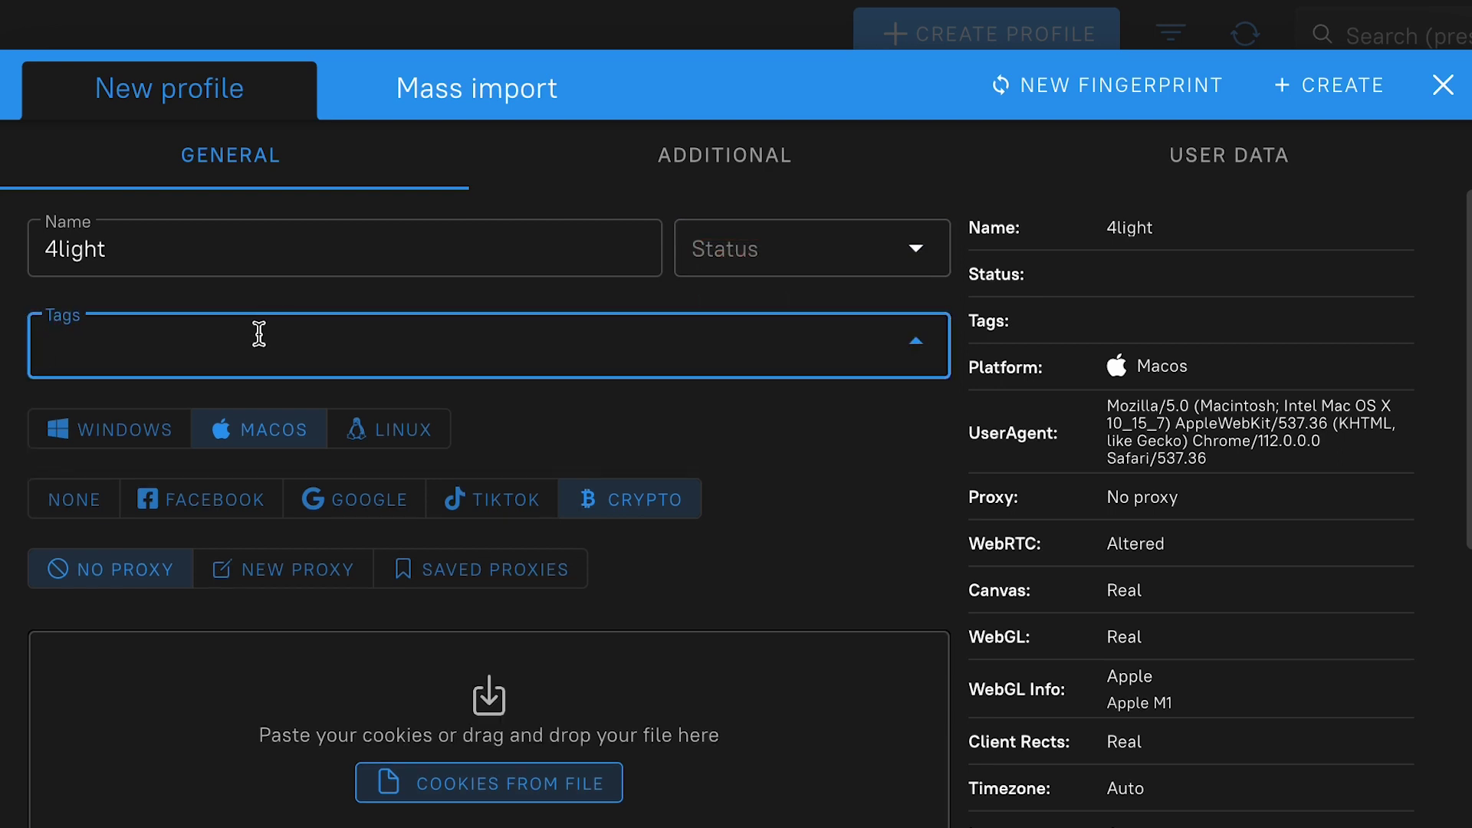
type("#crypto")
key("Return")
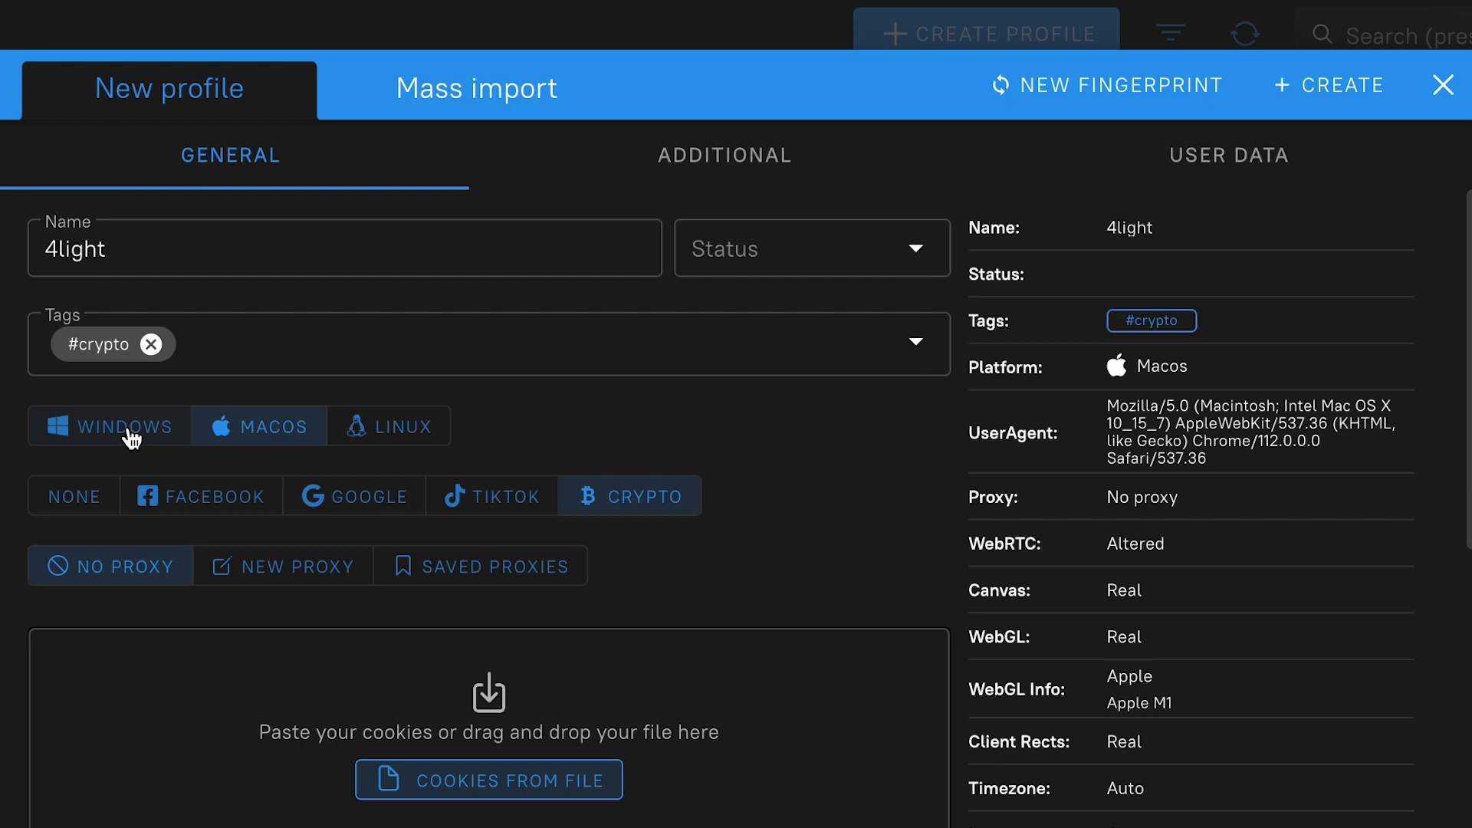
Step: Keep the Crypto start page and no proxy after reviewing the alternatives
left_click(74, 495)
left_click(626, 495)
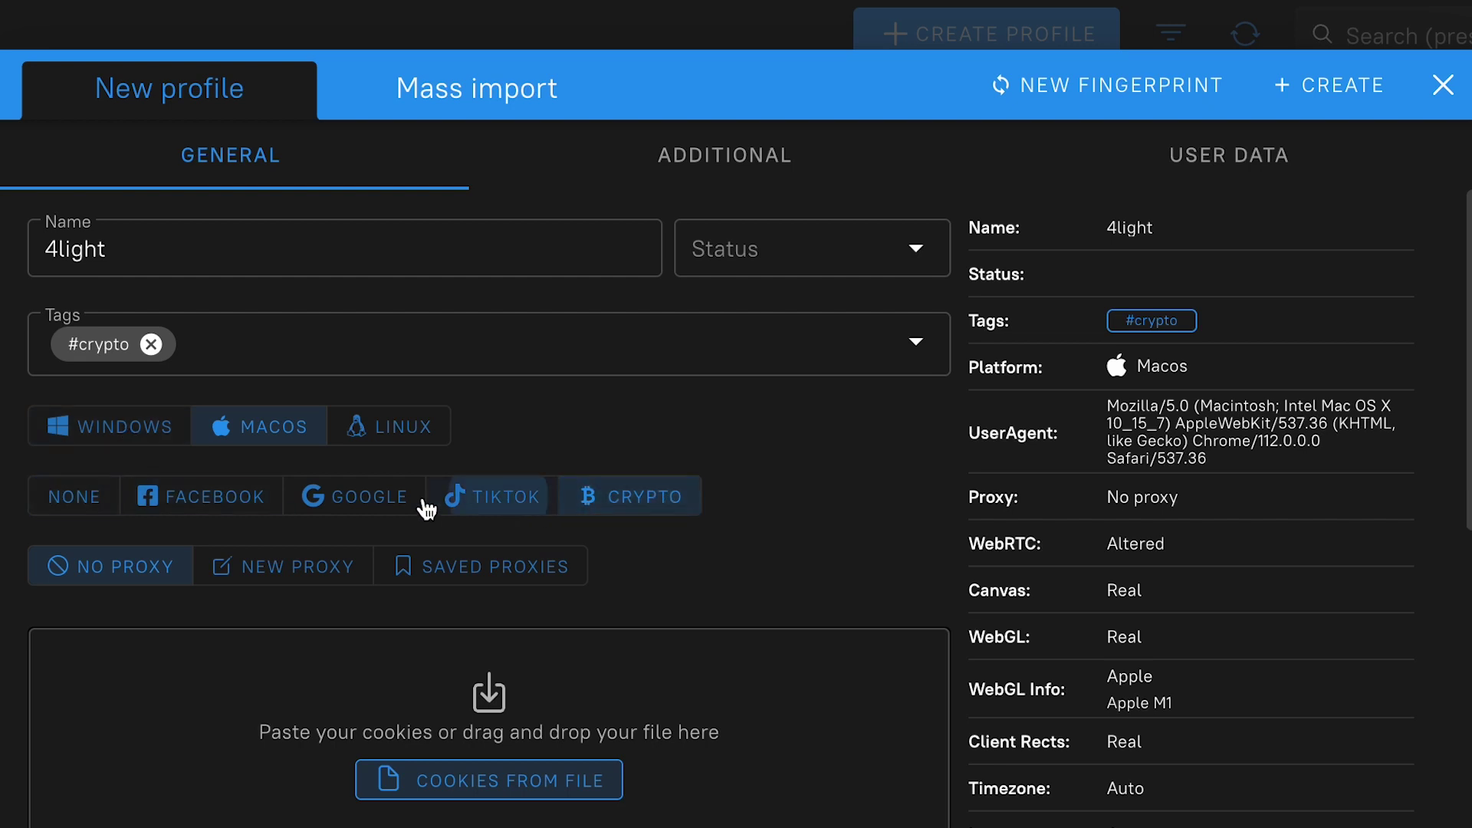
left_click(369, 496)
left_click(212, 496)
left_click(74, 496)
left_click(626, 495)
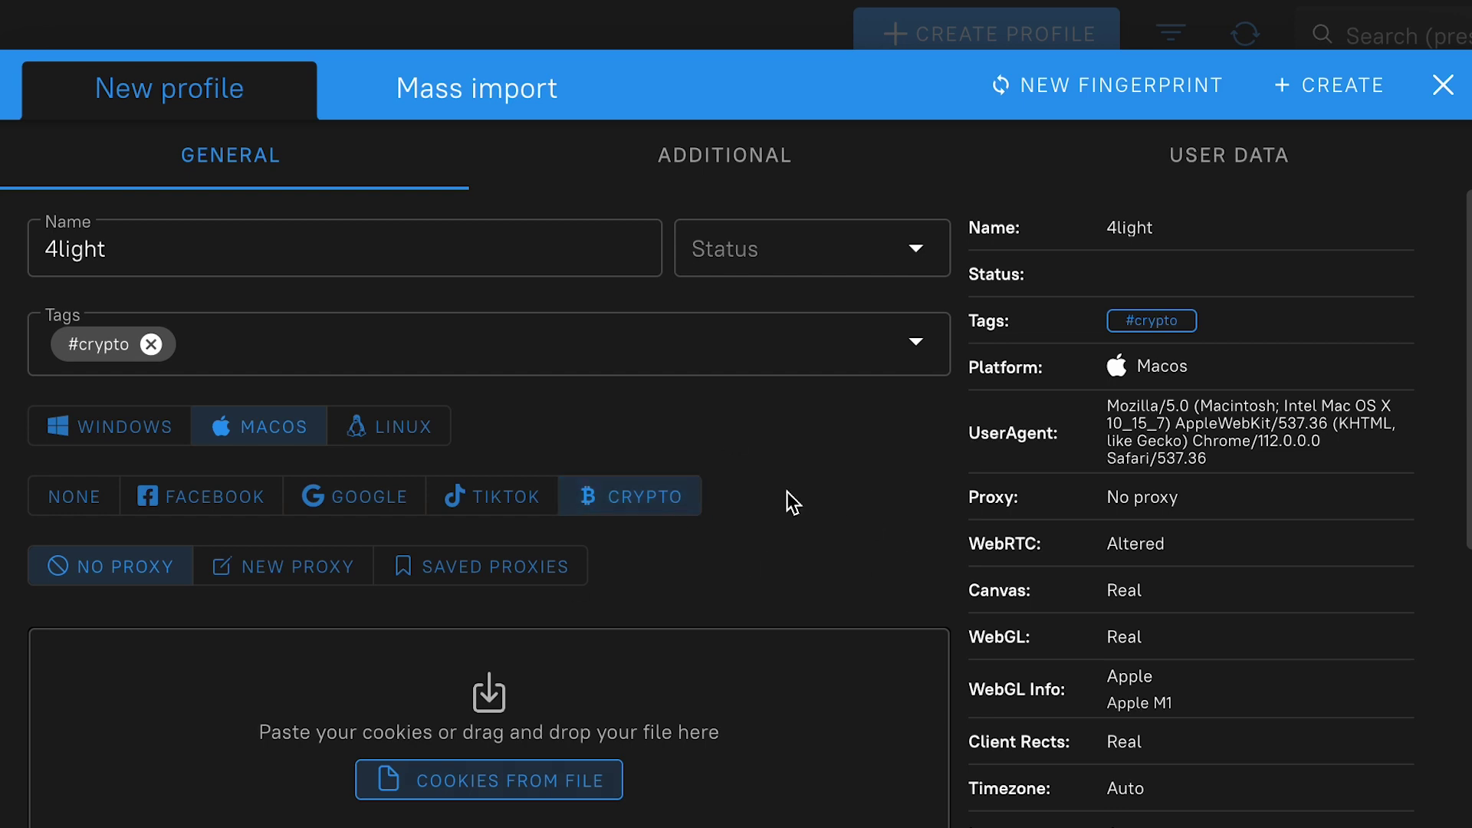
scroll(792, 501, "down", 1)
left_click(281, 566)
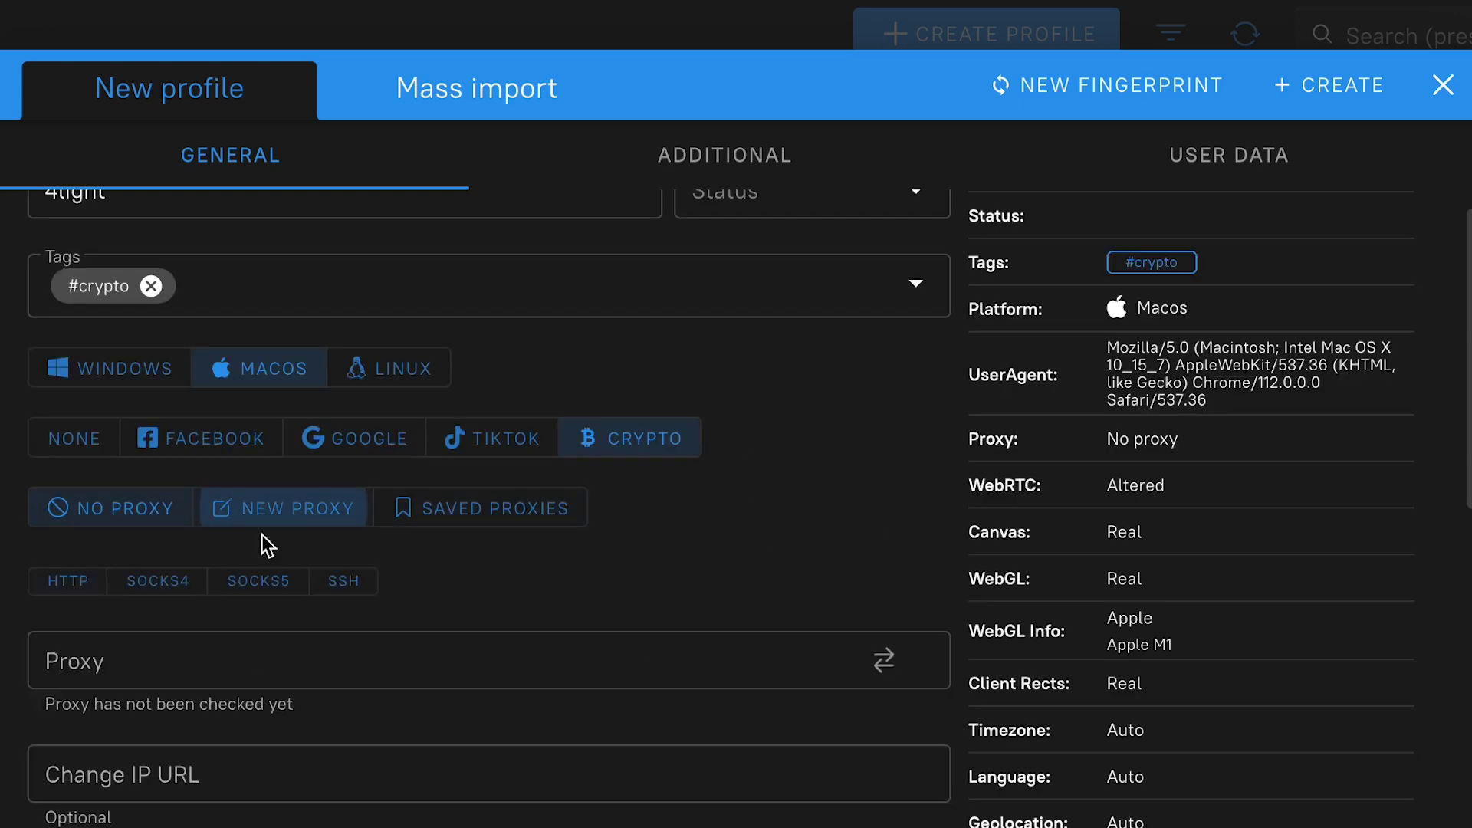
left_click(136, 507)
left_click(135, 508)
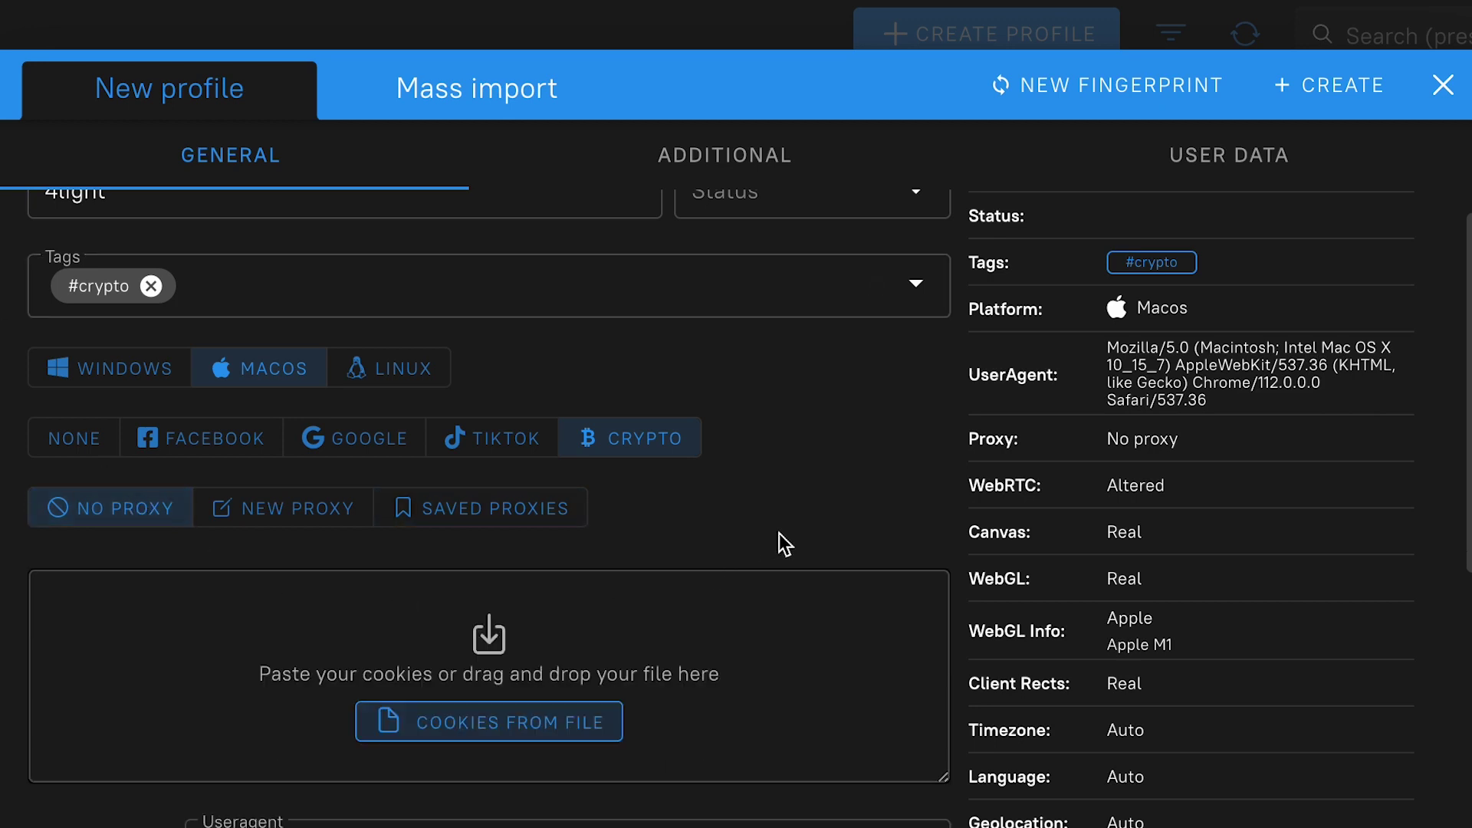
scroll(785, 541, "down", 4)
scroll(460, 575, "down", 3)
scroll(324, 465, "down", 3)
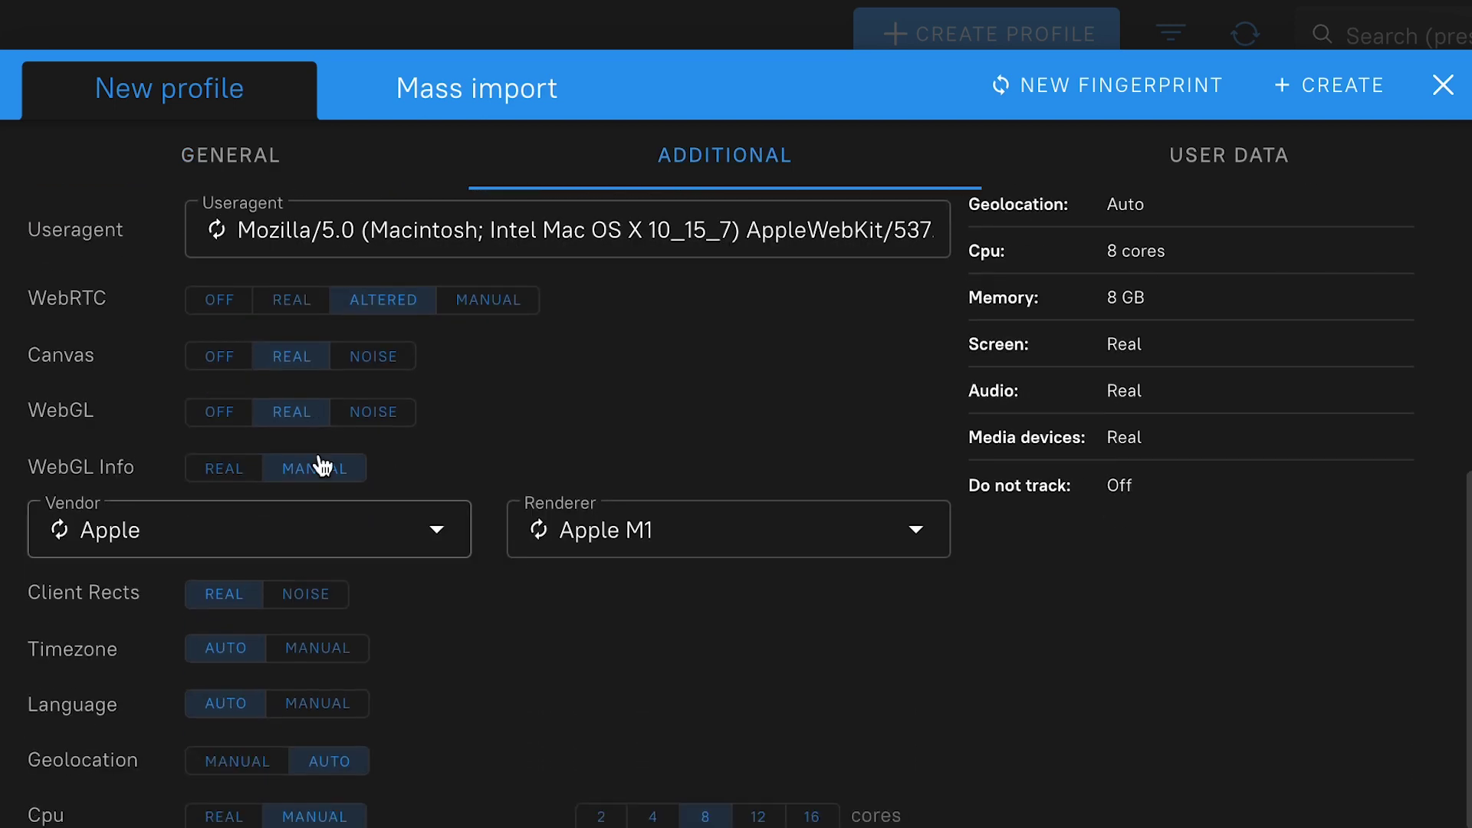
scroll(324, 466, "down", 2)
scroll(334, 575, "down", 5)
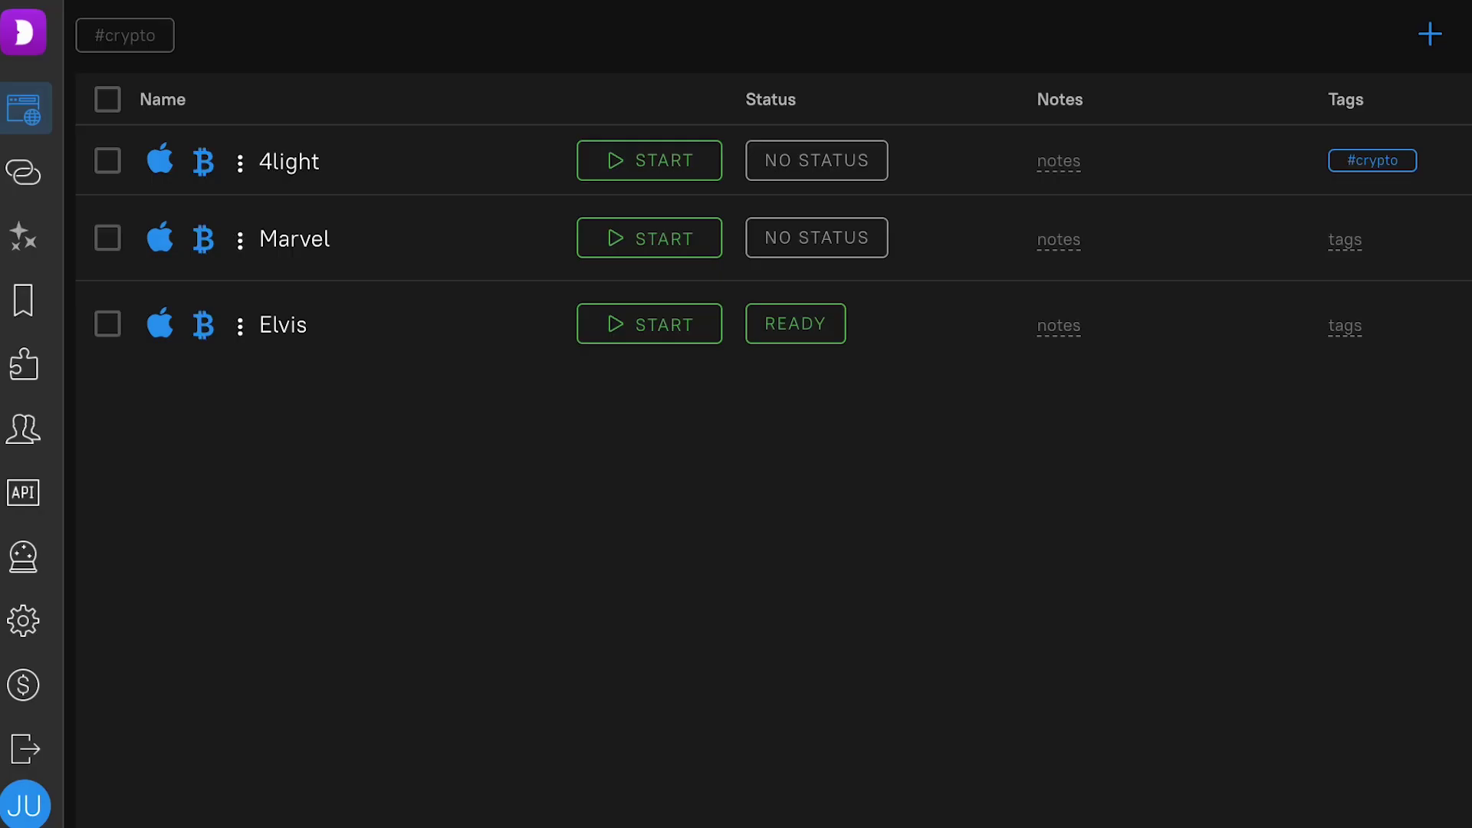
Step: On the Proxies page add the third proxy from the format lines and run Check proxy on it
left_click(25, 179)
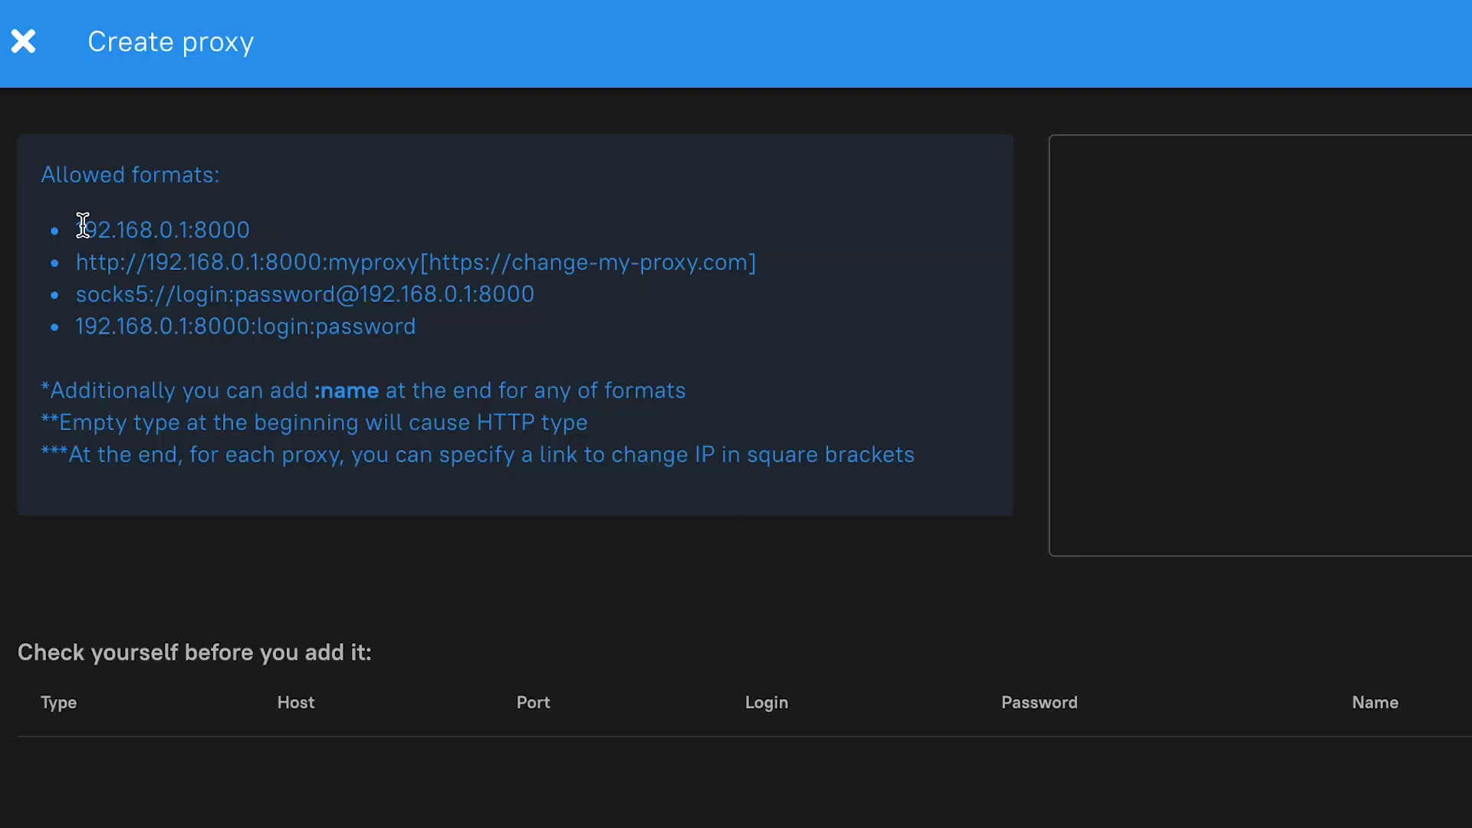
left_click_drag(78, 225, 470, 340)
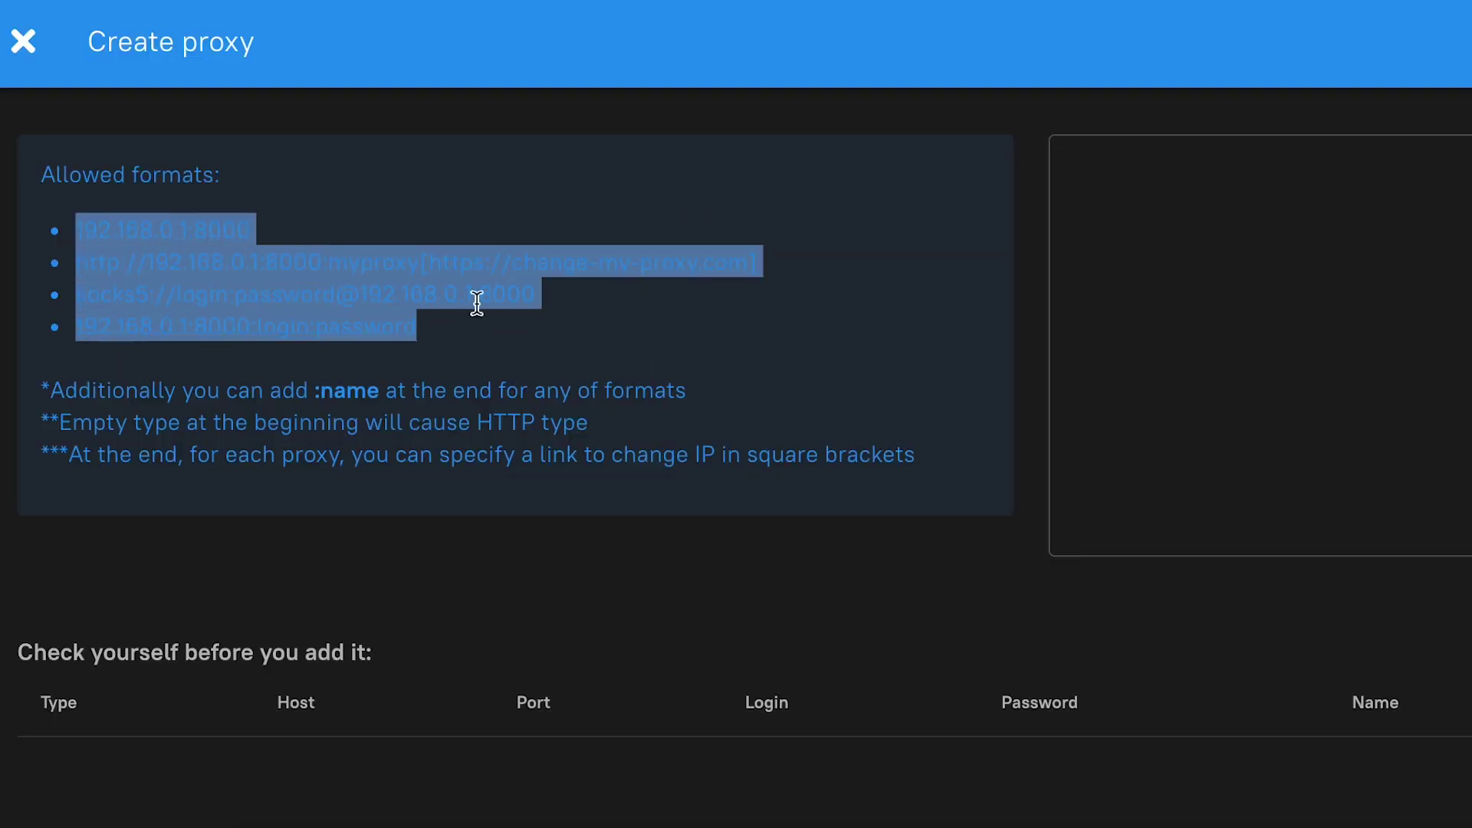
left_click(92, 230)
left_click_drag(78, 226, 470, 340)
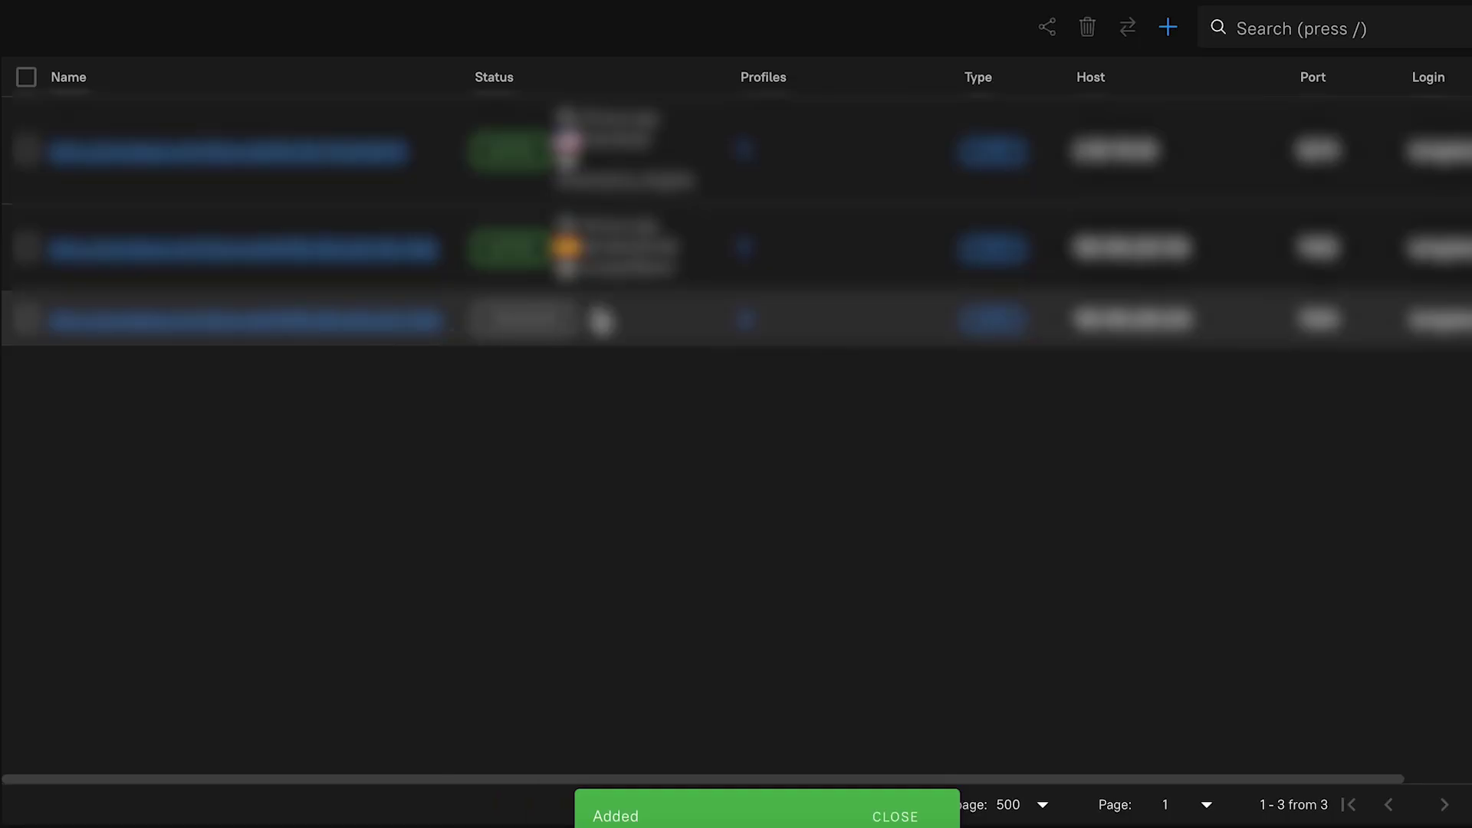
left_click(26, 320)
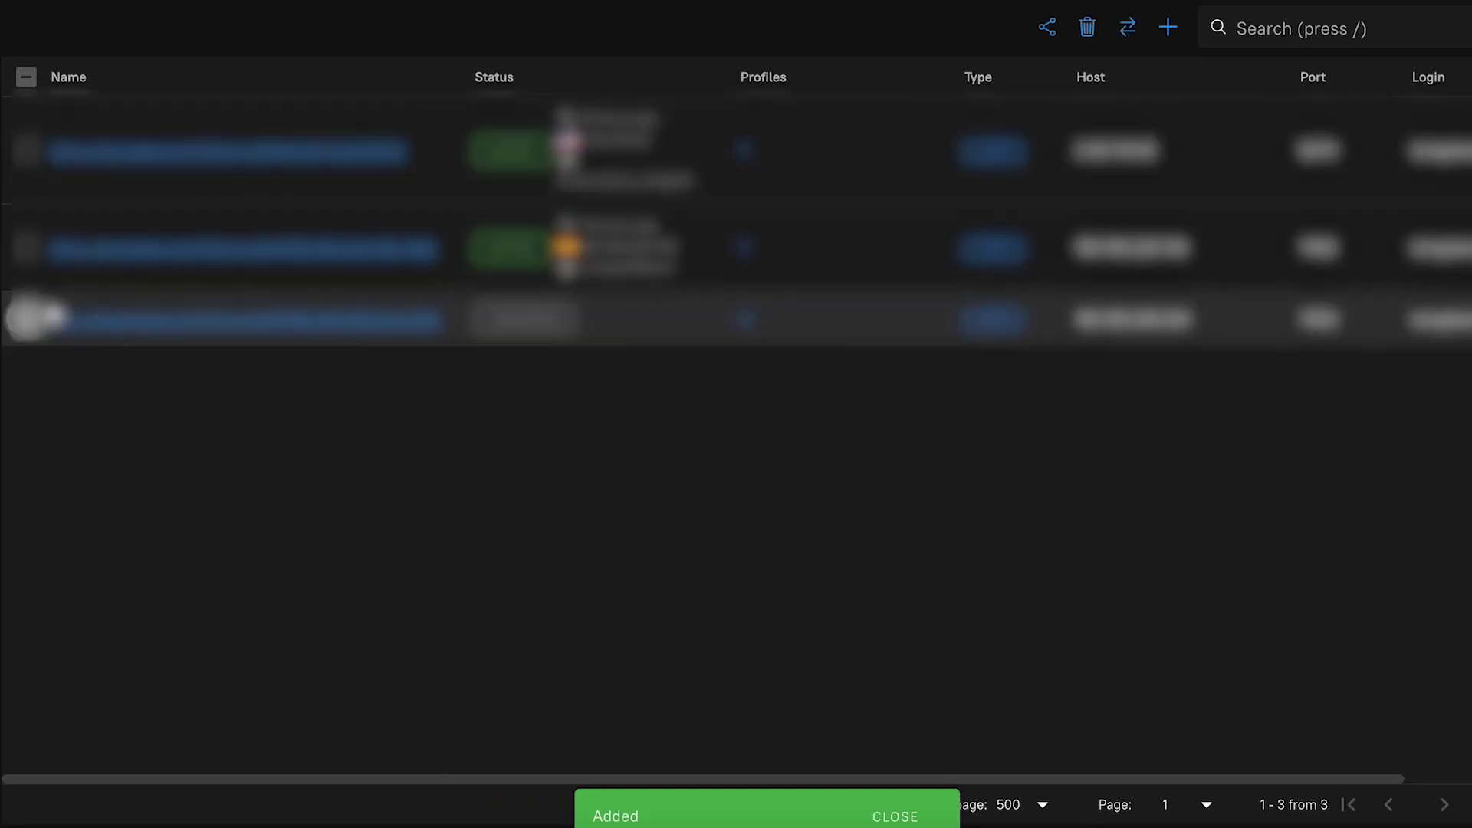
left_click(1129, 28)
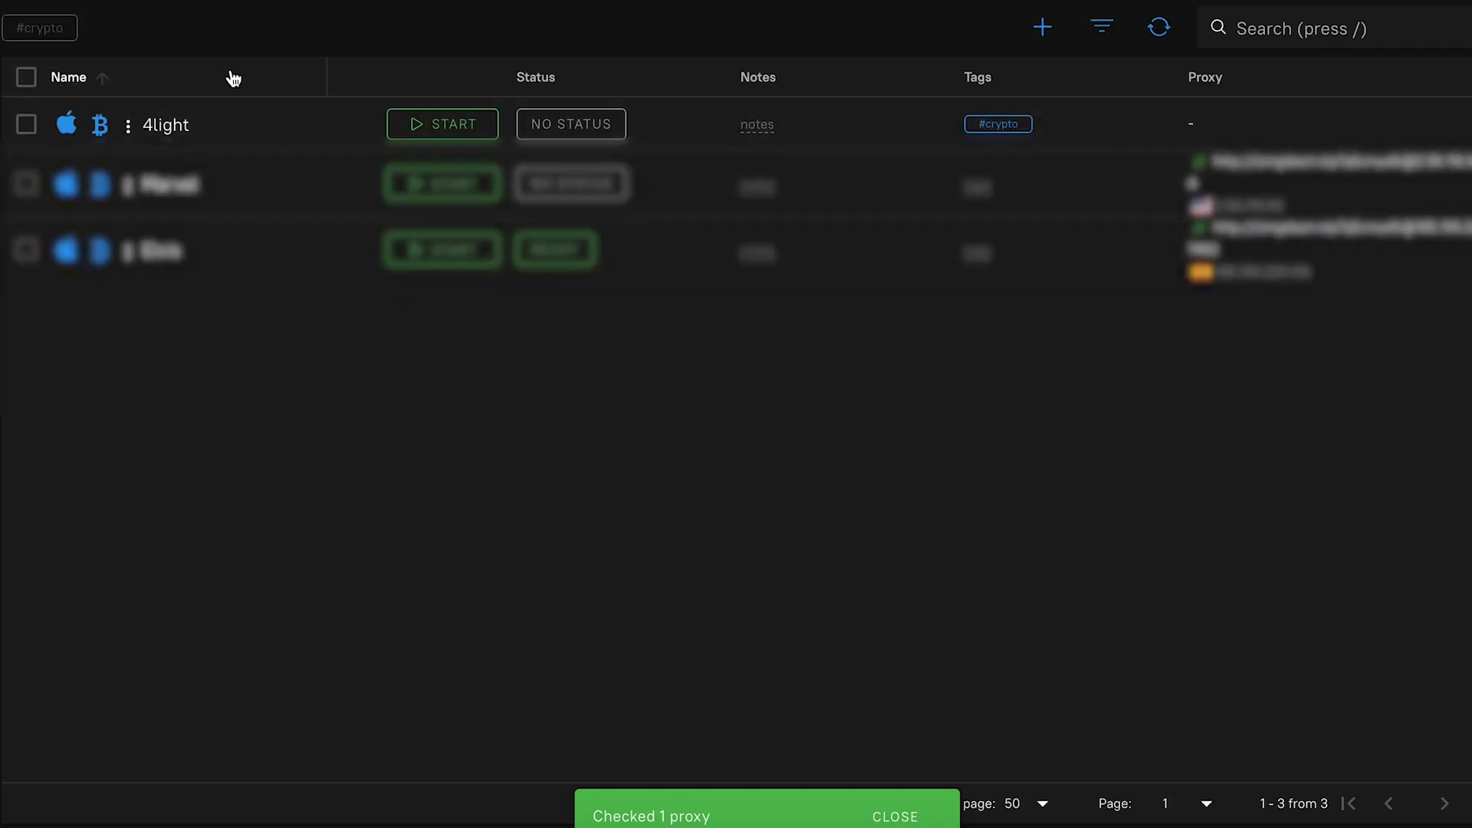
left_click(128, 124)
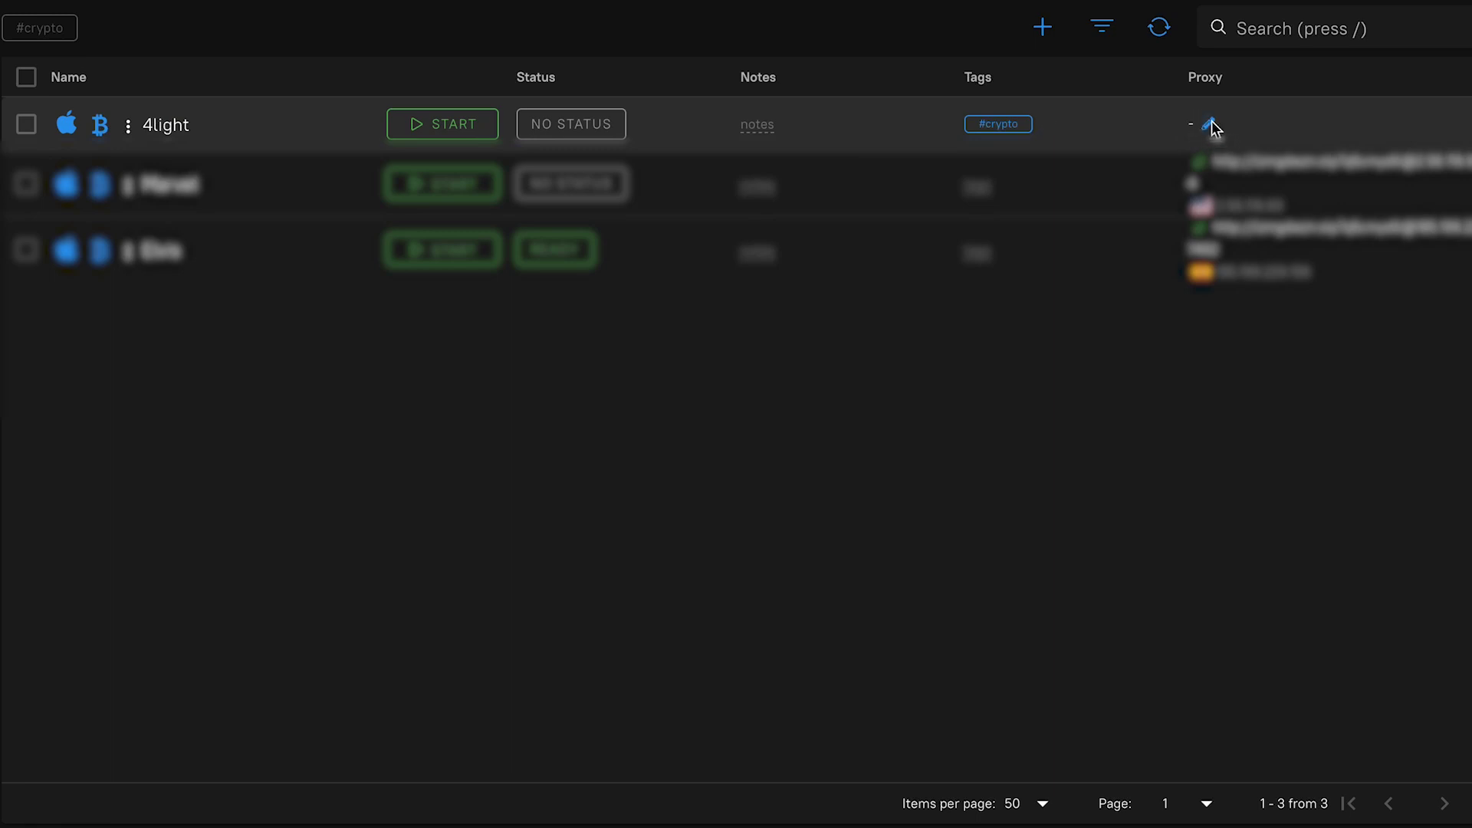
left_click(1211, 127)
left_click(798, 454)
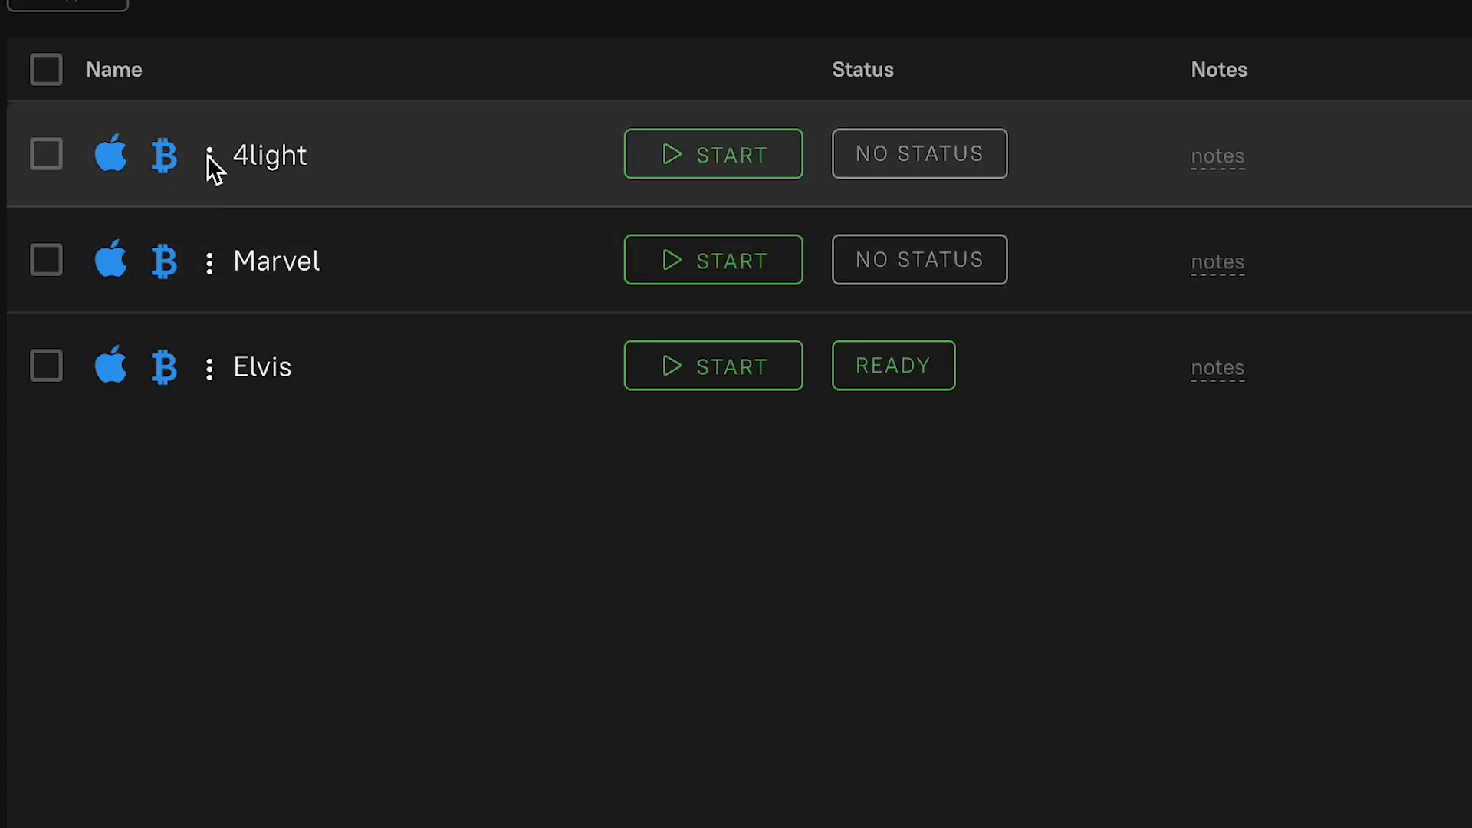
left_click(209, 156)
left_click(543, 554)
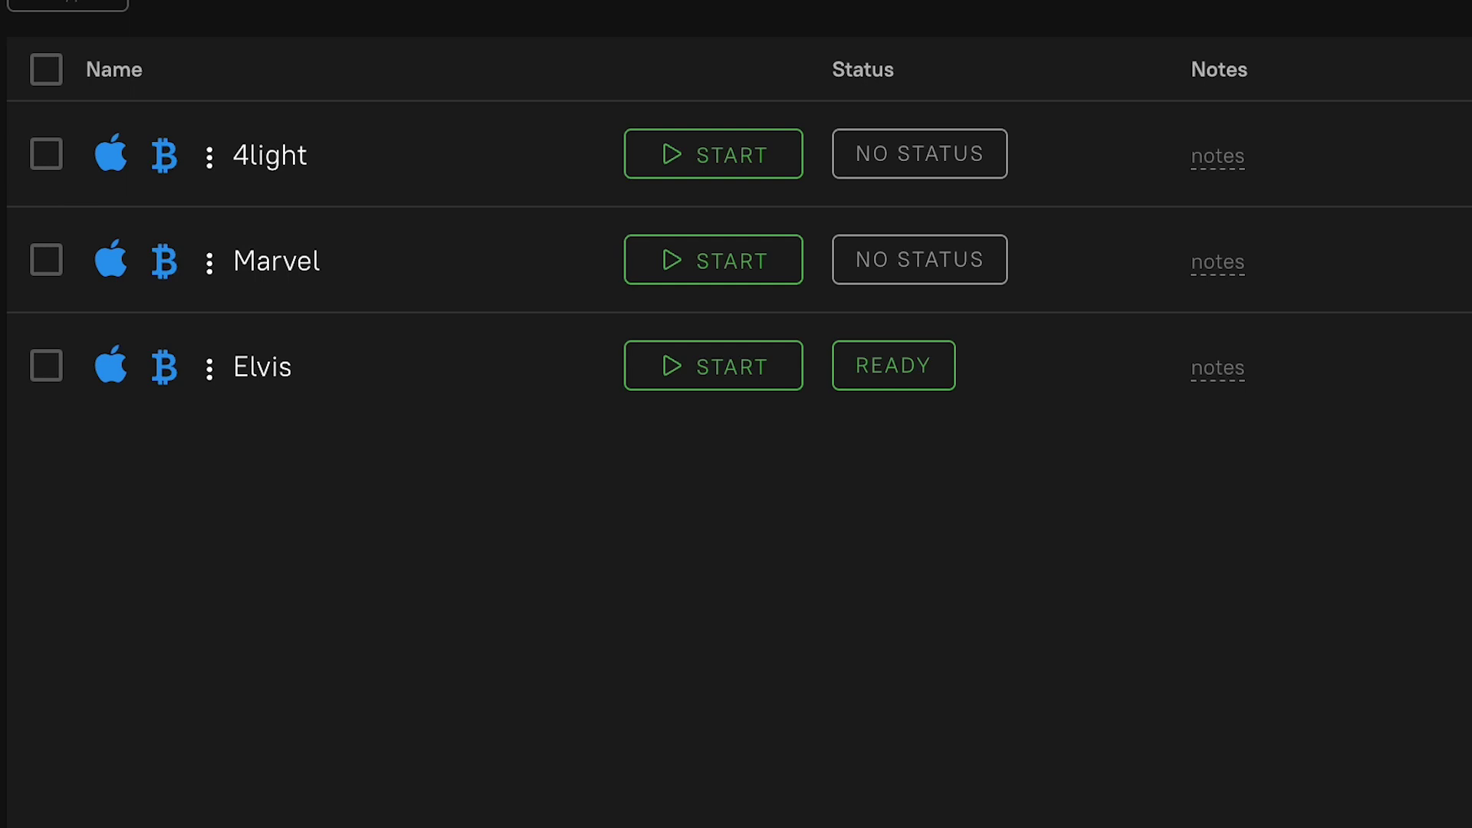
left_click(209, 157)
left_click(181, 487)
left_click(210, 368)
left_click(992, 611)
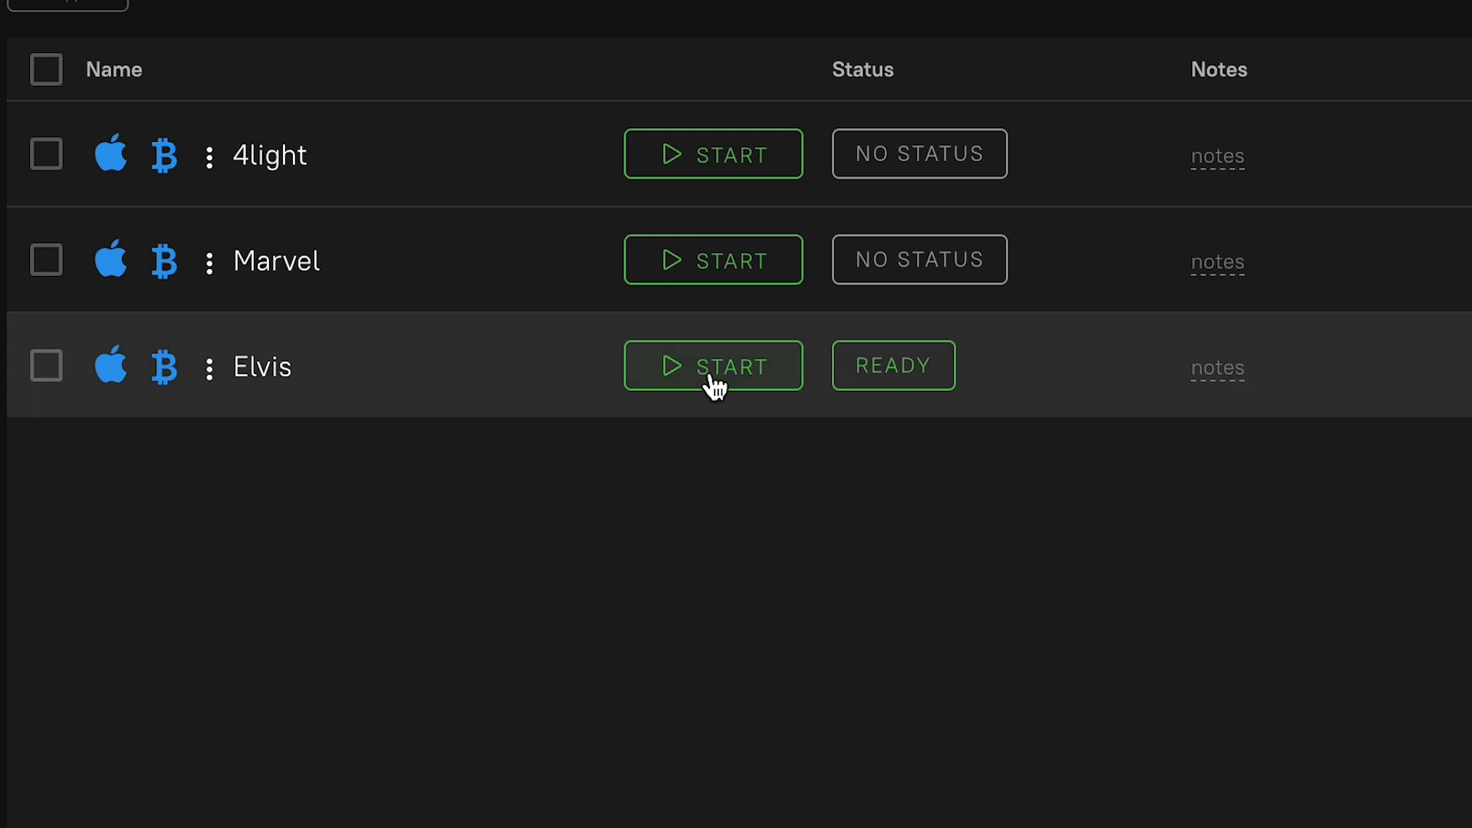
Step: Start Elvis, browse Zealy's communities from its bookmark, and return to Dolphin Anty
left_click(717, 369)
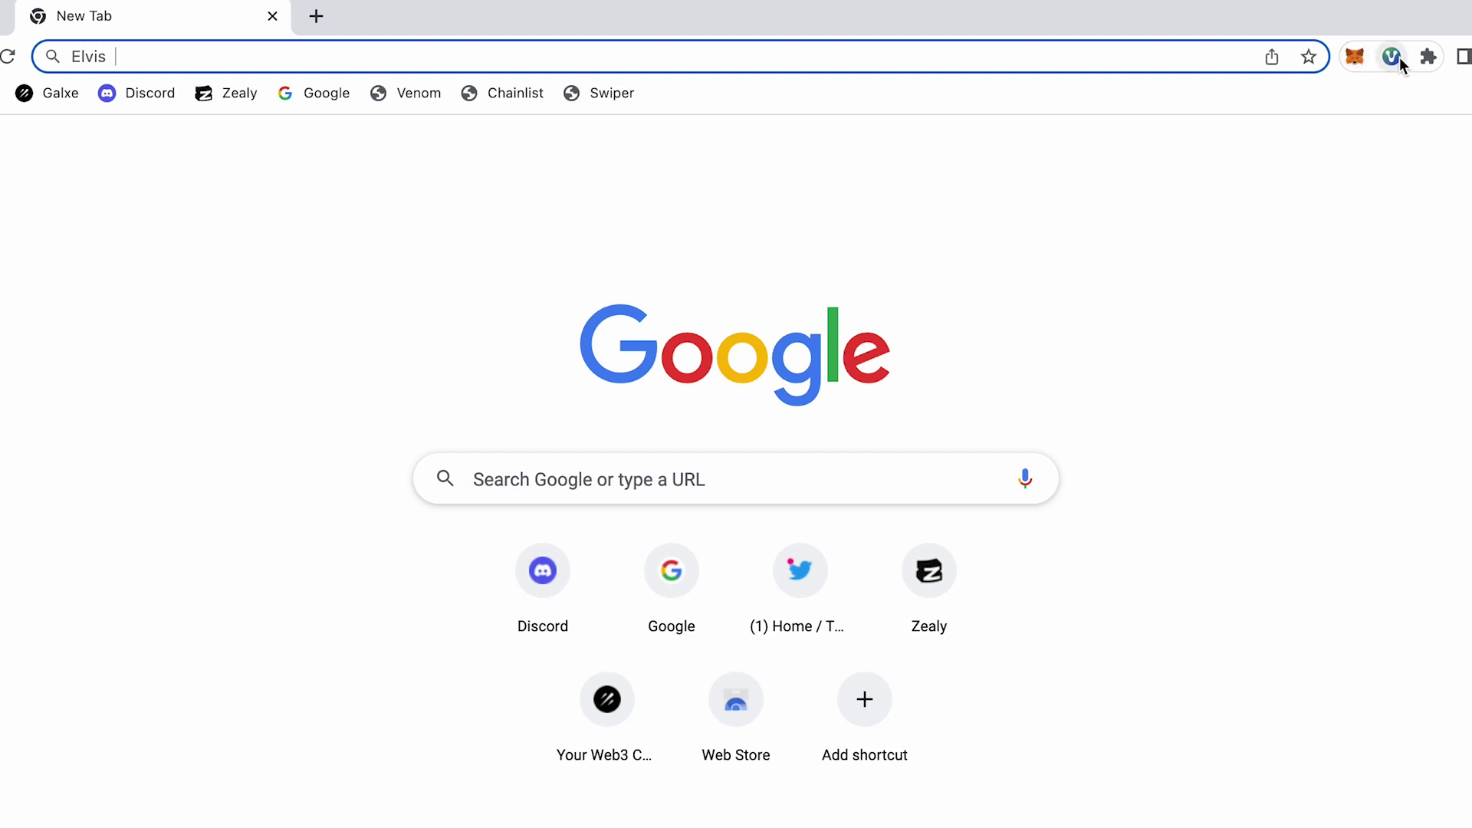
left_click(226, 94)
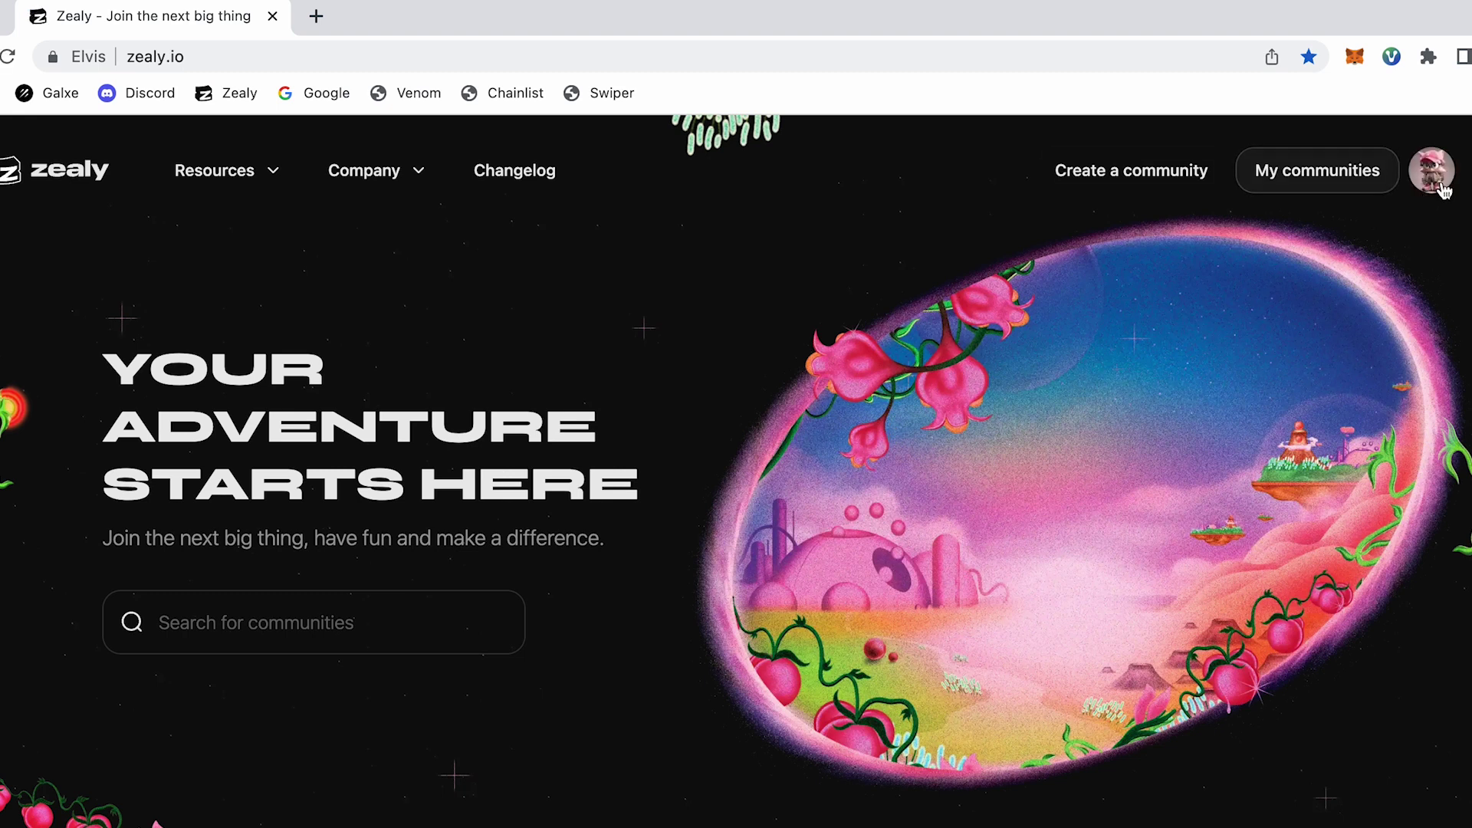
scroll(566, 548, "down", 8)
scroll(655, 523, "down", 3)
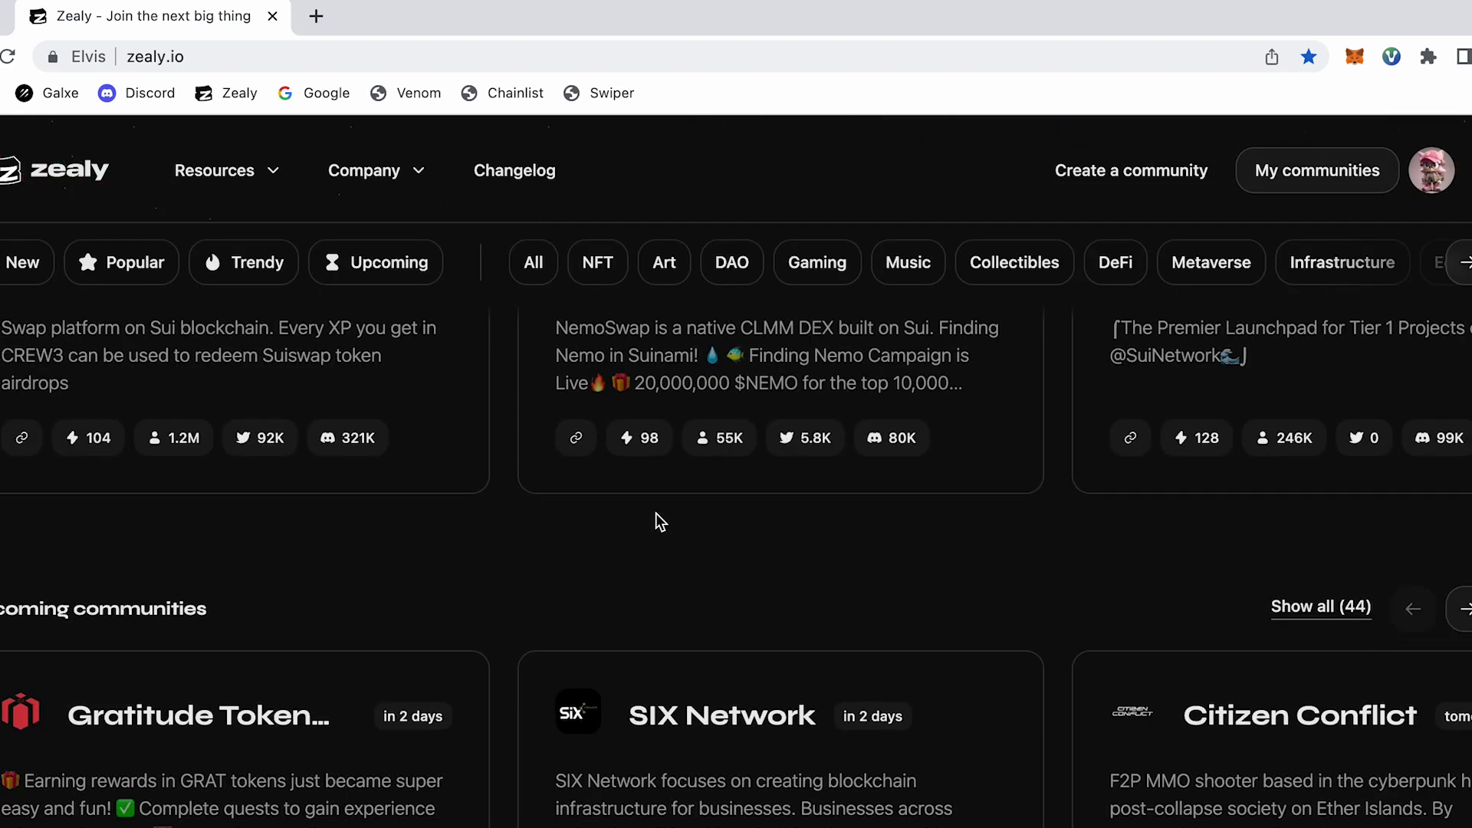
scroll(714, 536, "down", 3)
scroll(713, 536, "up", 5)
scroll(713, 536, "down", 4)
scroll(150, 202, "up", 1)
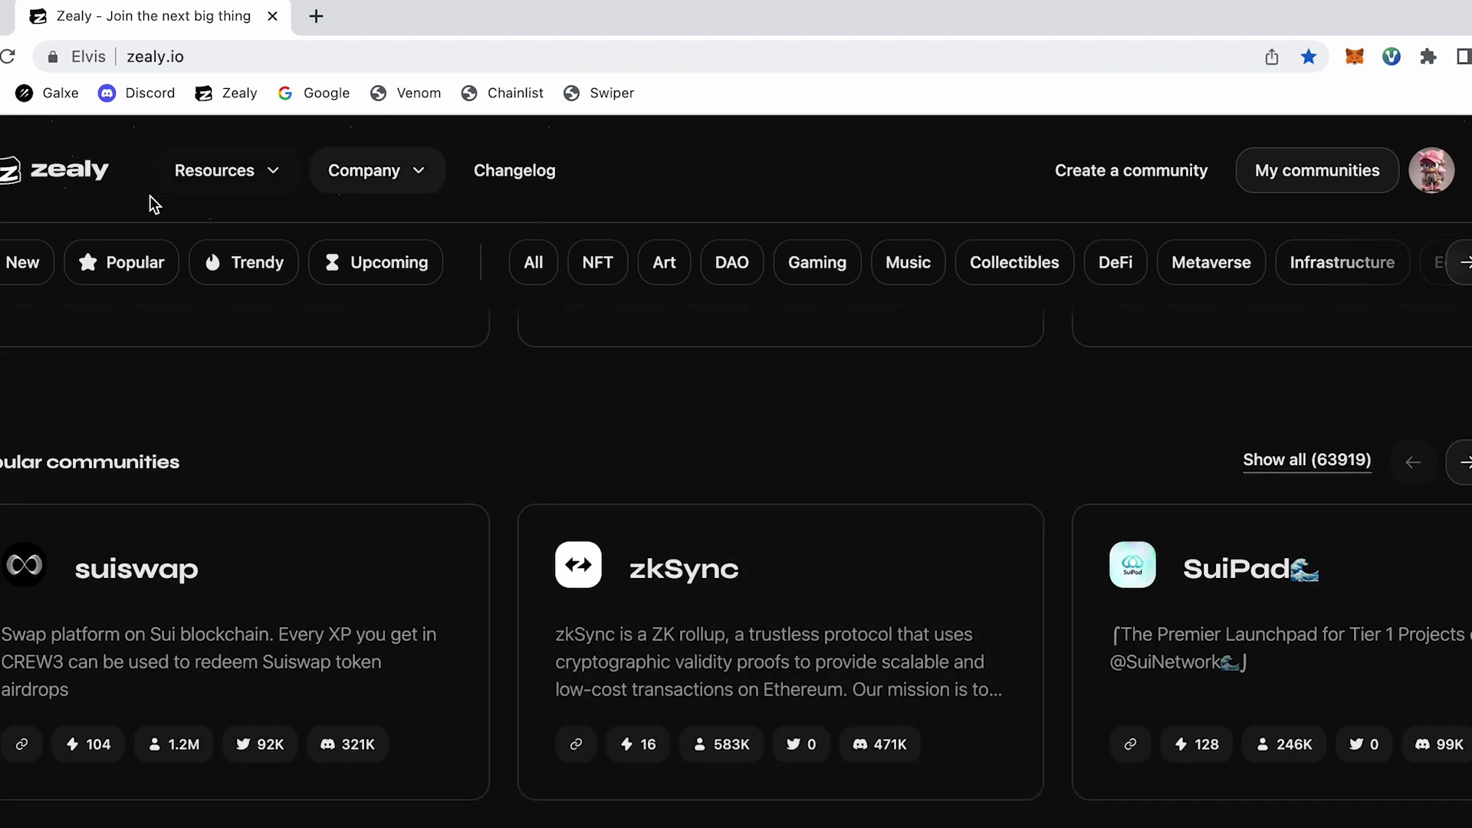
scroll(659, 534, "up", 5)
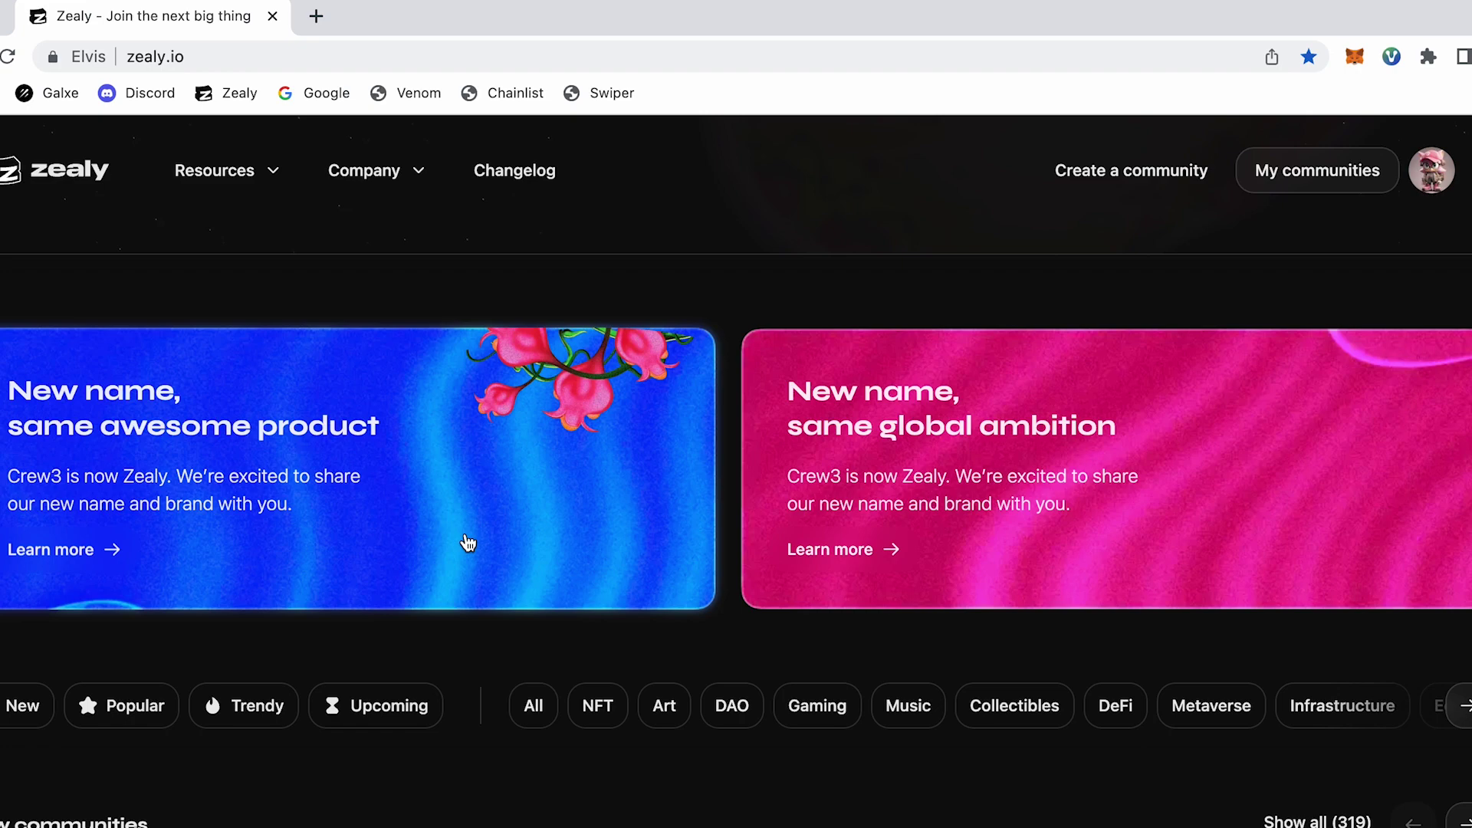
key("alt+Tab")
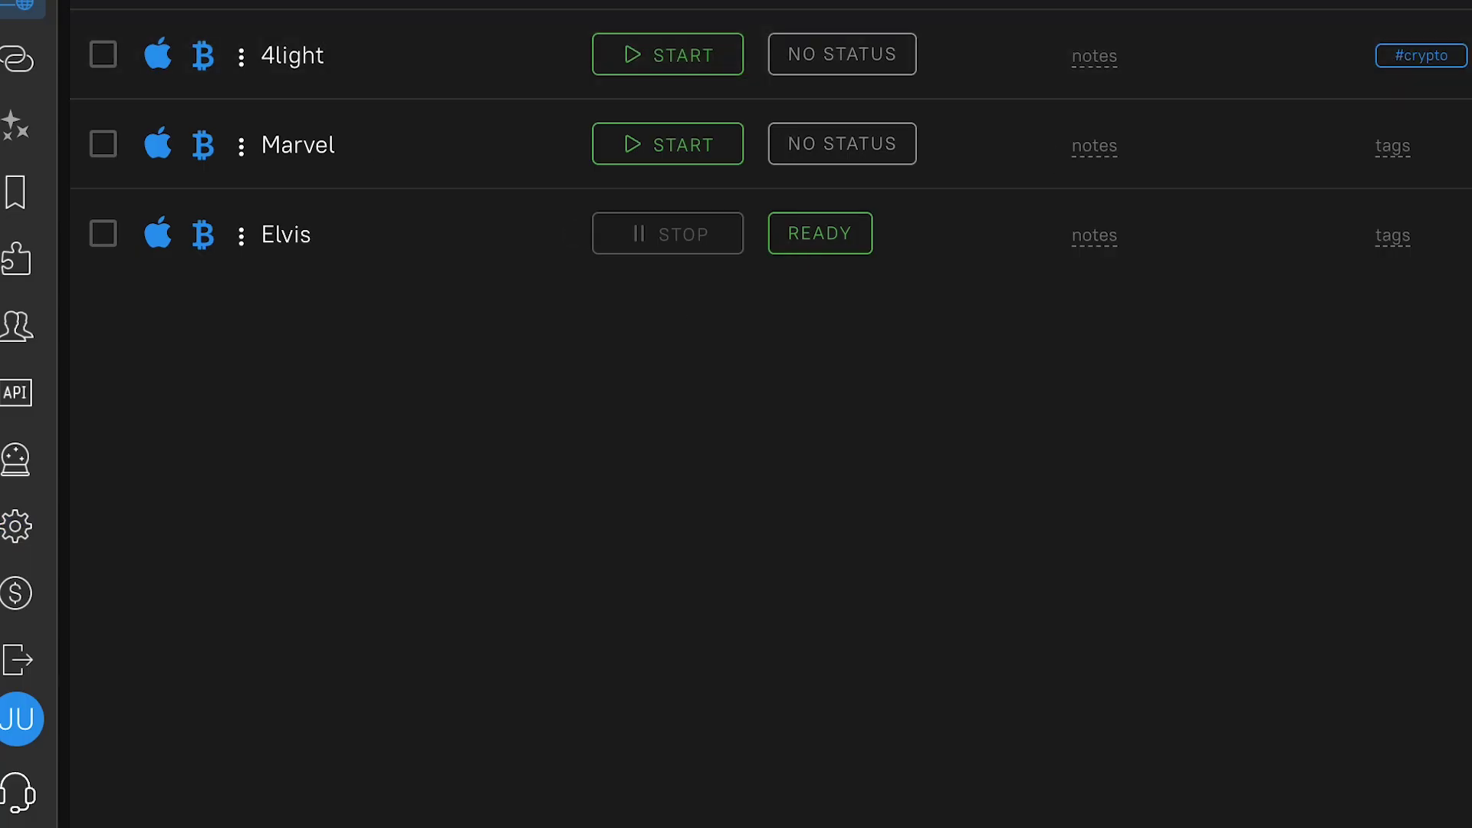
Step: Start the Marvel profile from its row
left_click(689, 148)
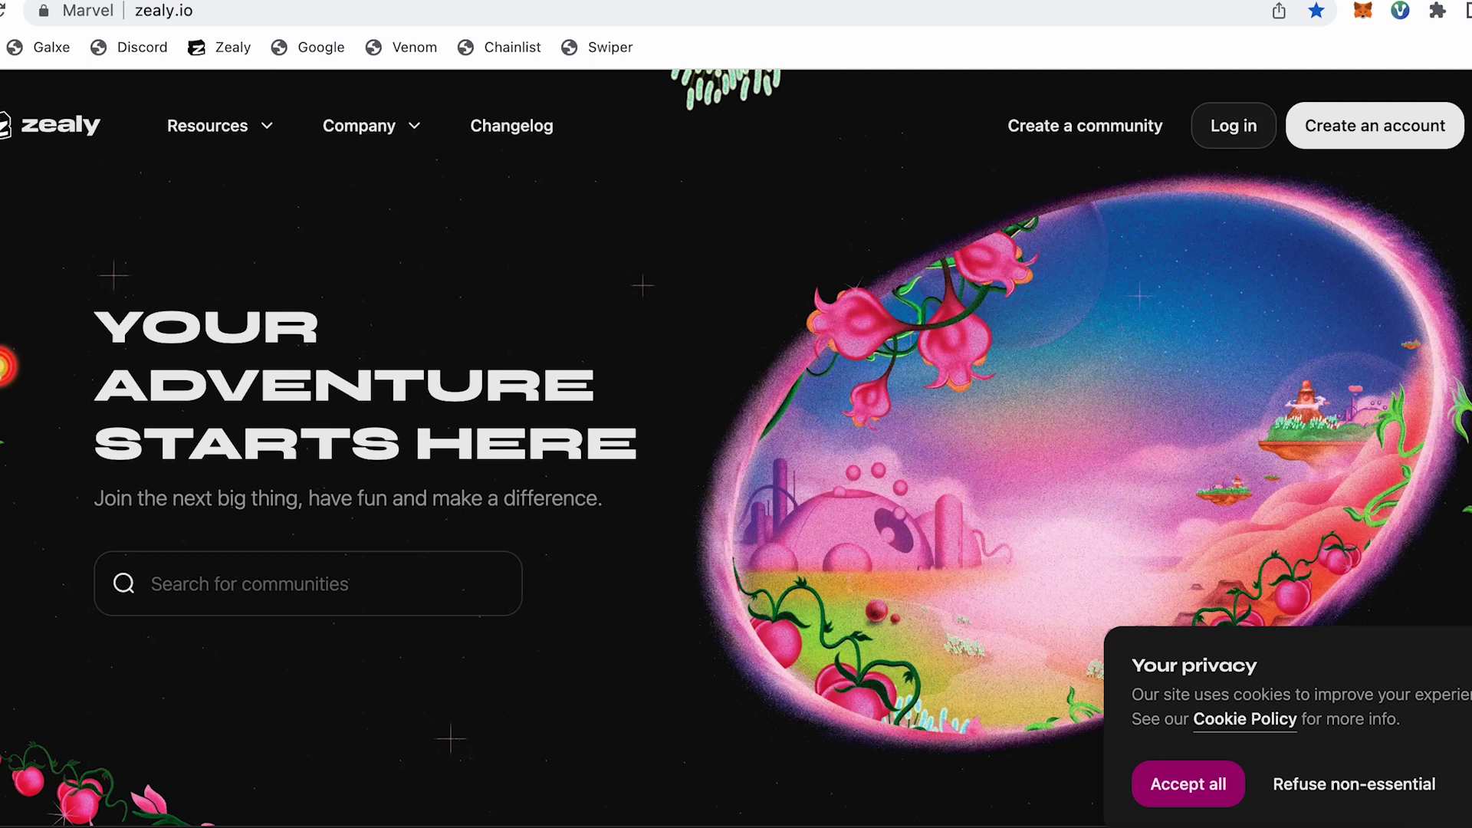
key("alt+Tab")
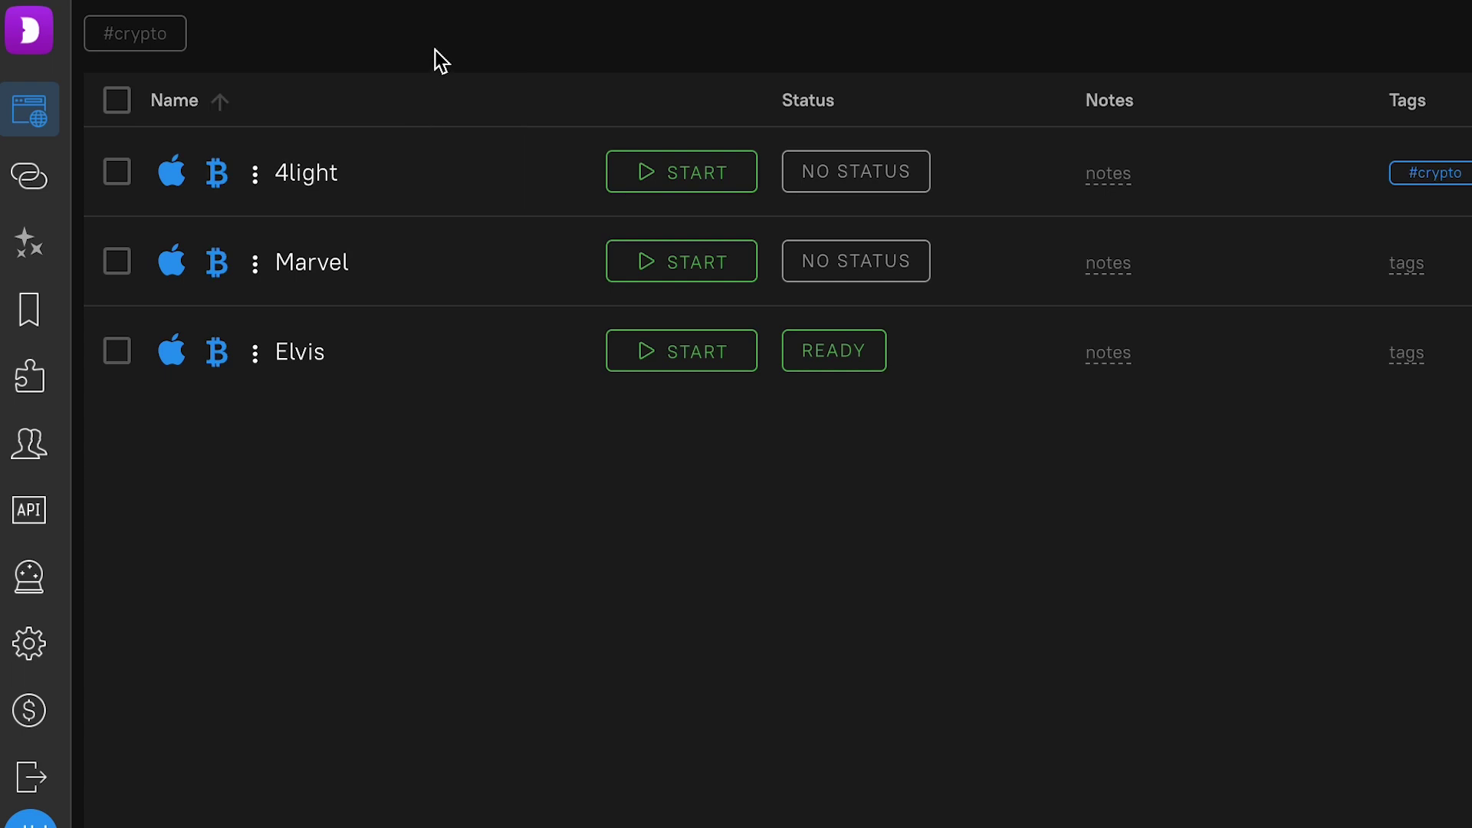